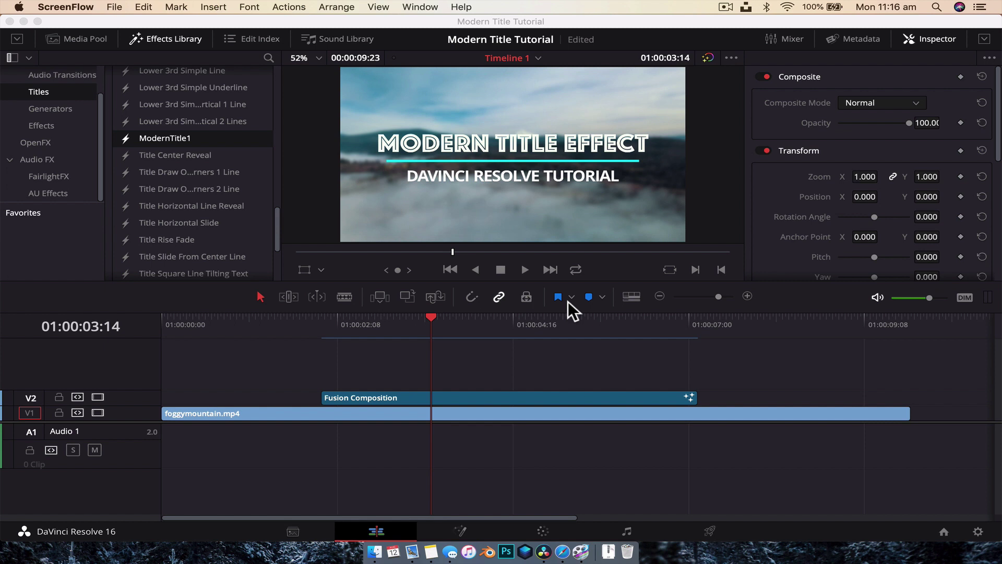
Select the Fusion Composition title clip under the playhead and open it on the Fusion page.
{"action": "left_click", "coordinate": [447, 325]}
{"action": "left_click", "coordinate": [466, 325]}
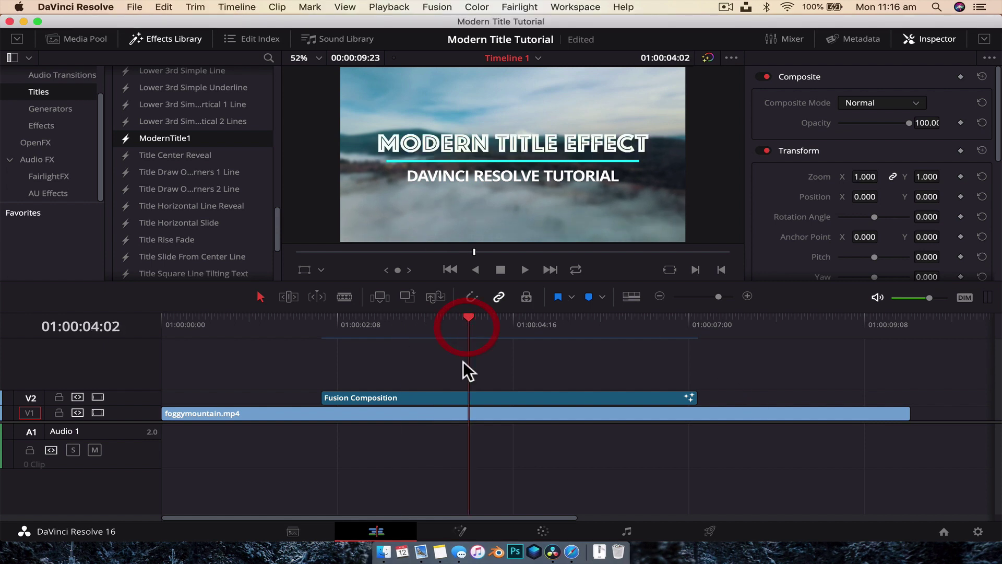
{"action": "left_click", "coordinate": [451, 399]}
{"action": "left_click", "coordinate": [474, 320]}
{"action": "left_click", "coordinate": [468, 319]}
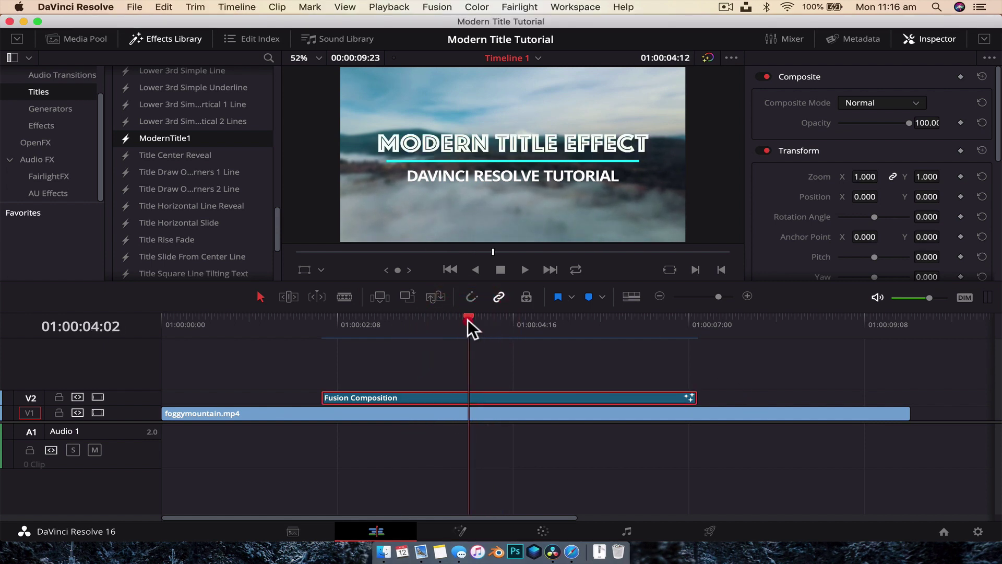
{"action": "left_click", "coordinate": [478, 320]}
{"action": "left_click", "coordinate": [469, 524]}
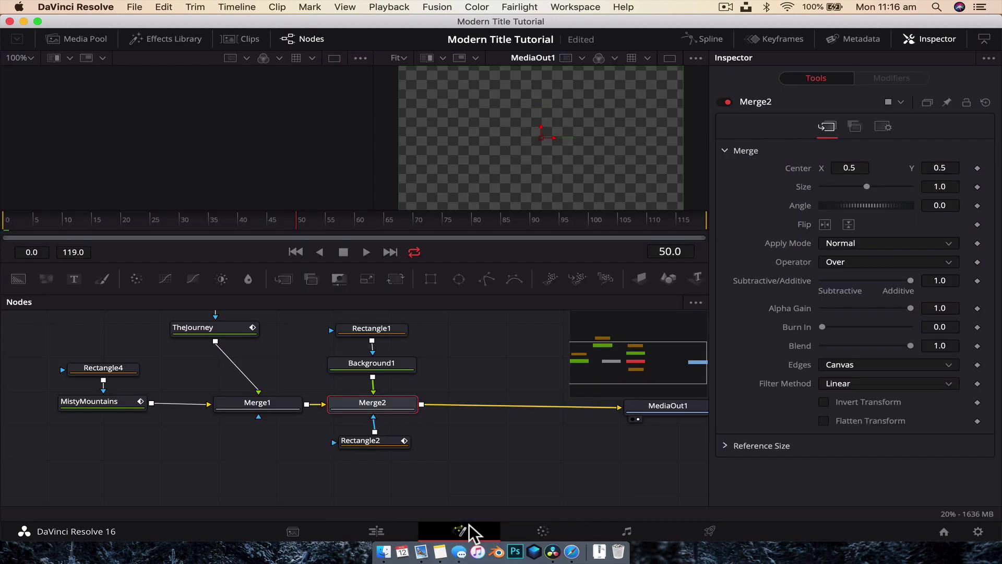
Zoom out the node graph and marquee-select all of the title's nodes.
{"action": "scroll", "coordinate": [537, 387], "scroll_direction": "down", "scroll_amount": 3}
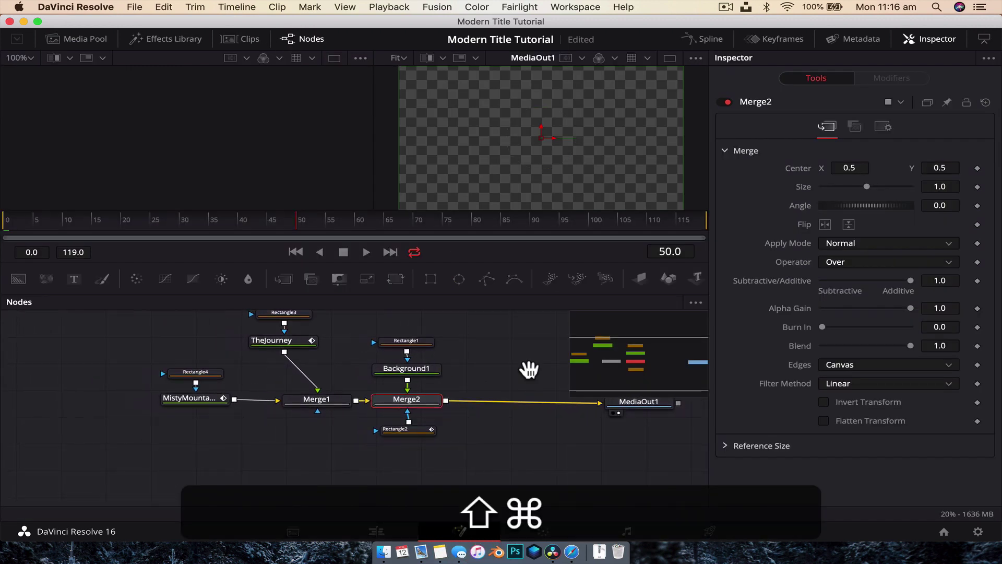
{"action": "left_click_drag", "start_coordinate": [528, 369], "coordinate": [502, 381]}
{"action": "scroll", "coordinate": [452, 409], "scroll_direction": "down", "scroll_amount": 2}
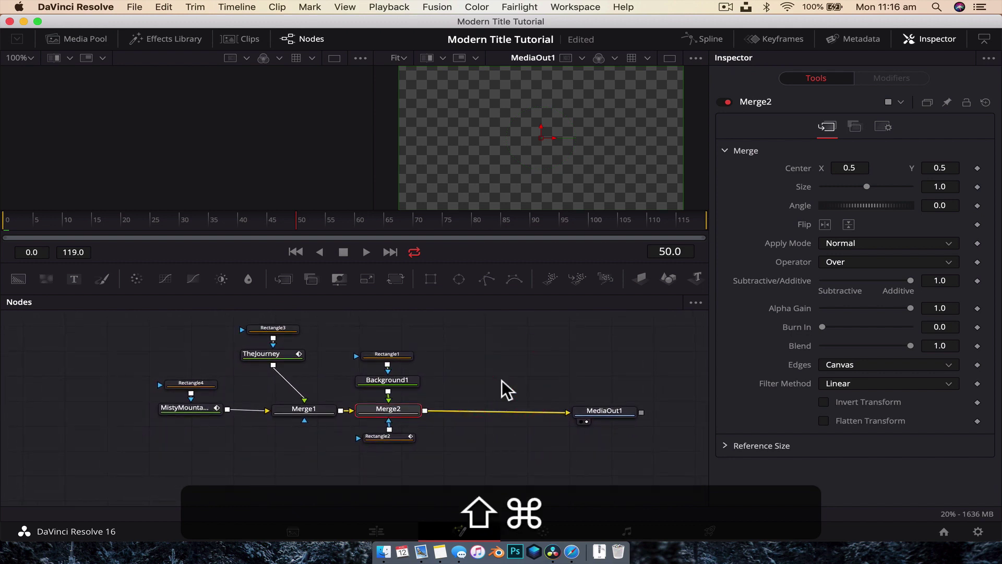
{"action": "left_click_drag", "start_coordinate": [150, 329], "coordinate": [665, 497]}
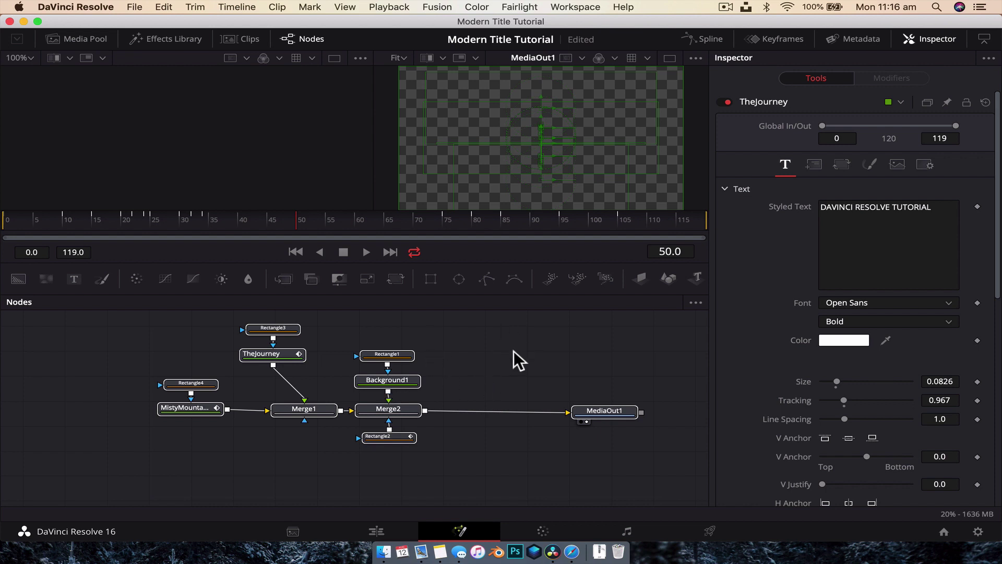
Create a macro from the selected nodes with Macro > Create Macro.
{"action": "right_click", "coordinate": [396, 387]}
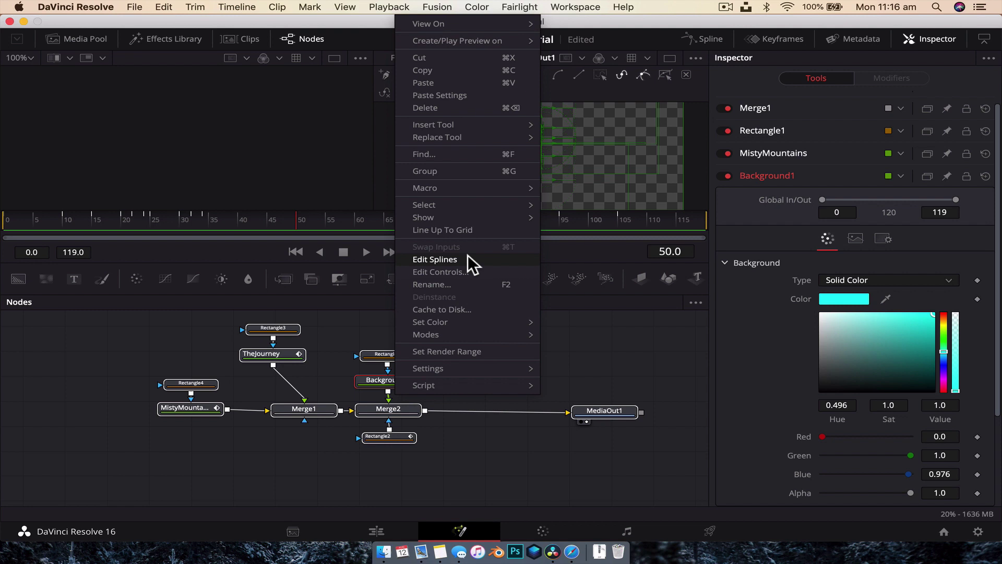
{"action": "mouse_move", "coordinate": [467, 188]}
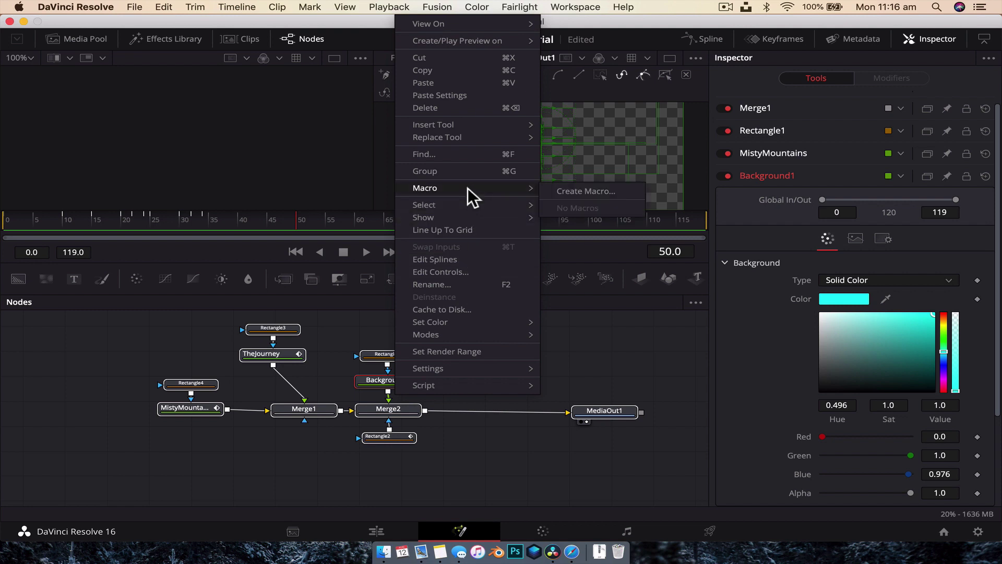
{"action": "left_click", "coordinate": [565, 190]}
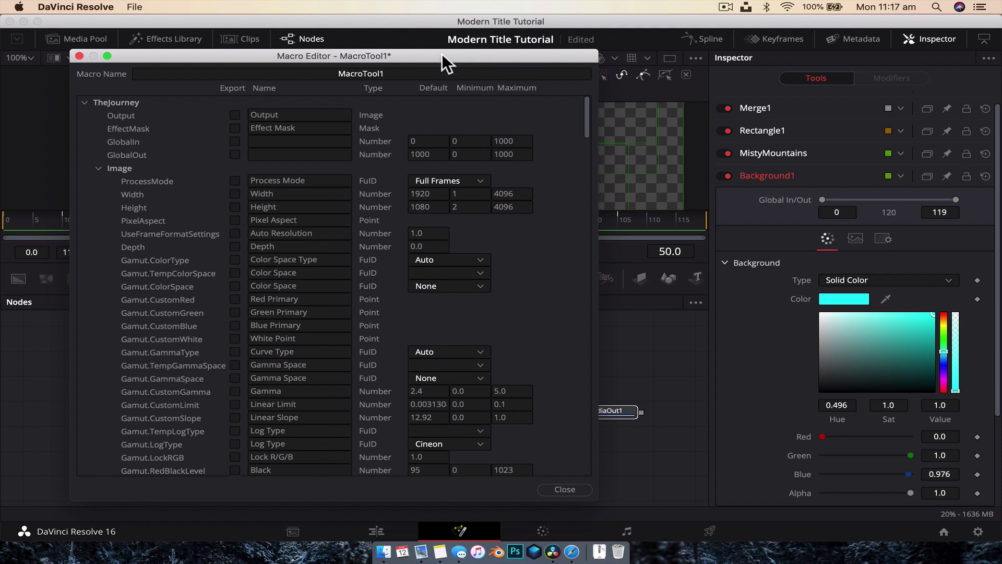
{"action": "left_click_drag", "start_coordinate": [442, 53], "coordinate": [518, 55]}
Rename the macro to ModernTitle1 in the Macro Editor.
{"action": "left_click", "coordinate": [160, 102]}
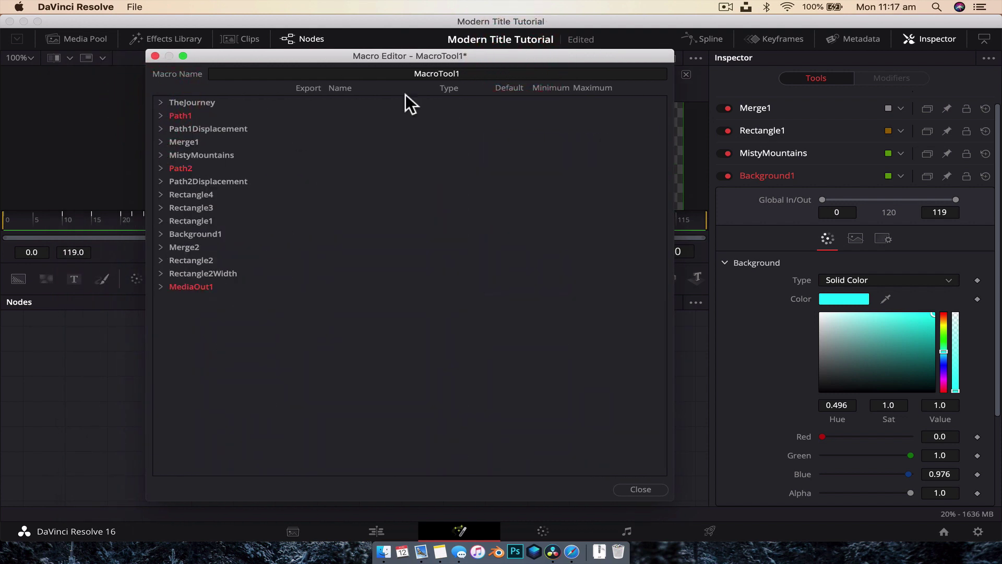
{"action": "left_click_drag", "start_coordinate": [410, 52], "coordinate": [434, 53]}
{"action": "left_click_drag", "start_coordinate": [512, 73], "coordinate": [381, 89]}
{"action": "type", "text": "Modern"}
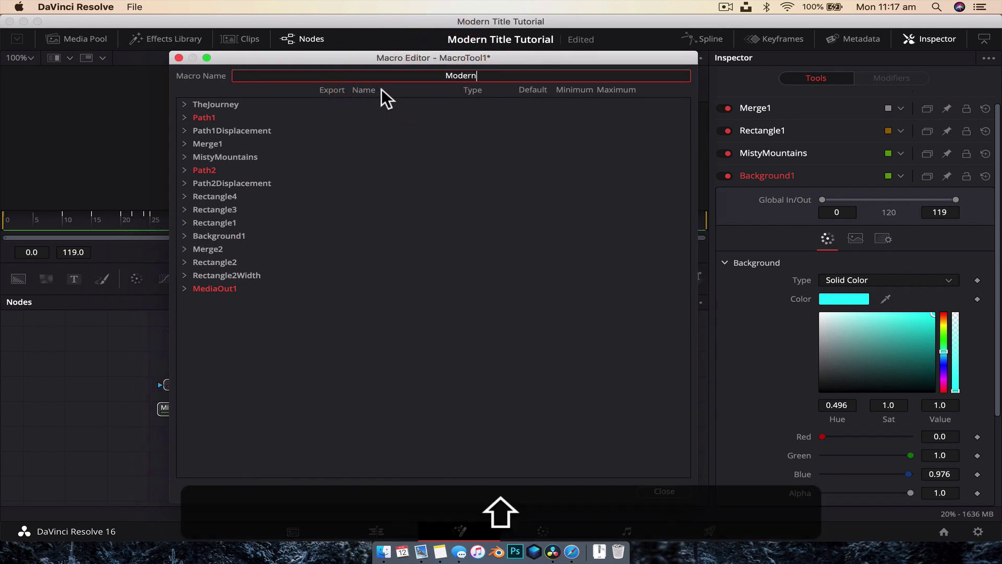
{"action": "type", "text": "Title1"}
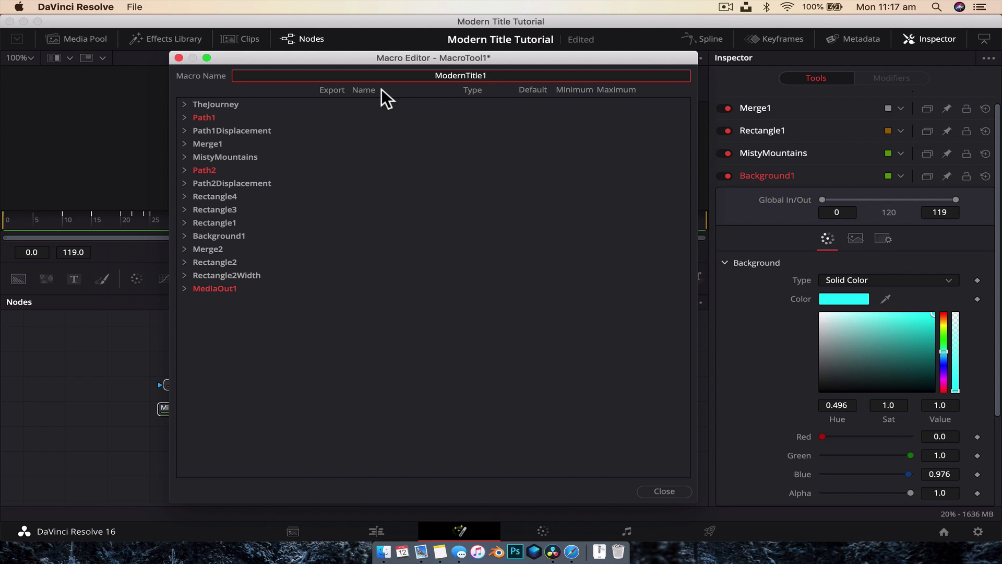
Review TheJourney's list of inputs in the Macro Editor, then collapse it.
{"action": "left_click", "coordinate": [184, 104]}
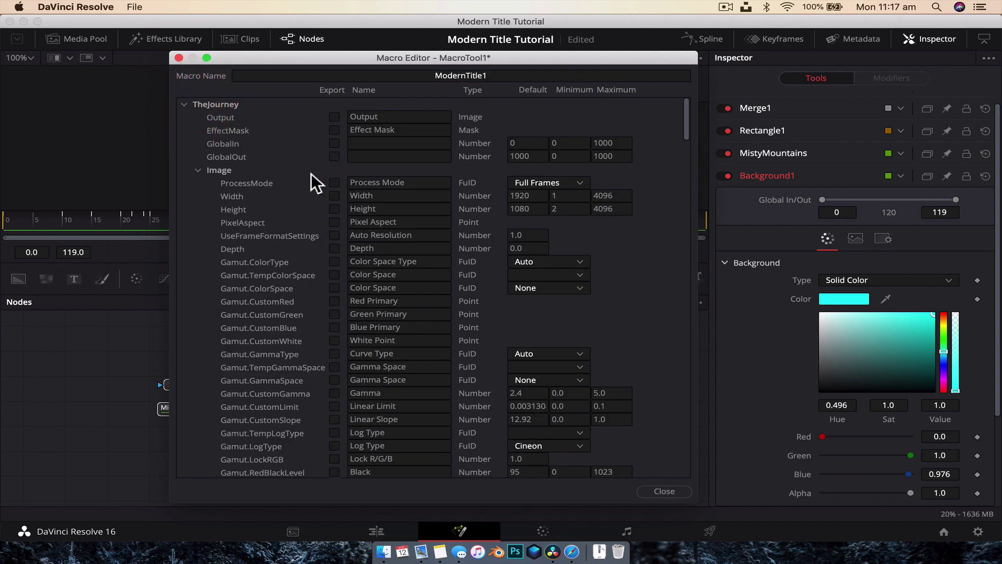
{"action": "scroll", "coordinate": [312, 182], "scroll_direction": "down", "scroll_amount": 15}
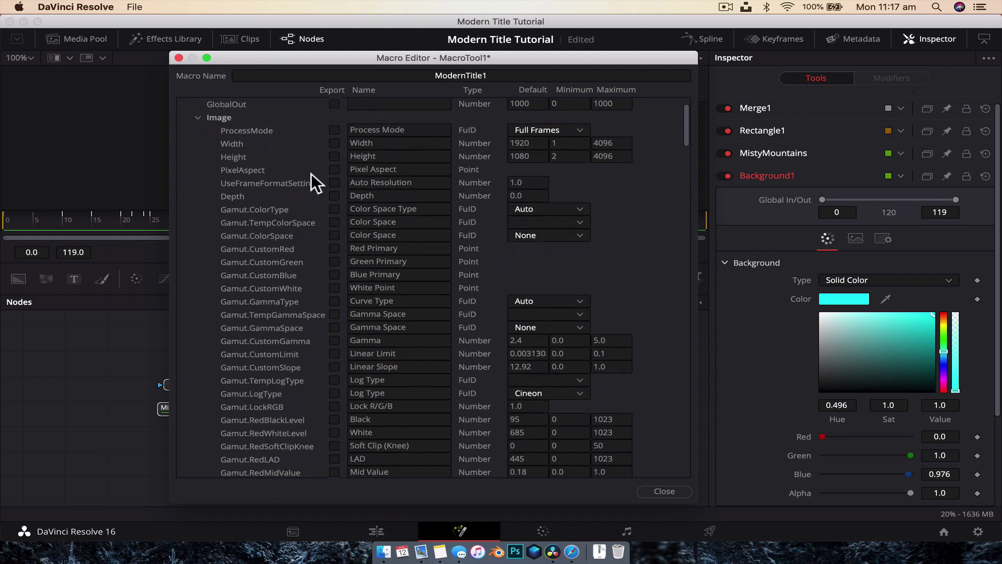
{"action": "scroll", "coordinate": [311, 178], "scroll_direction": "down", "scroll_amount": 10}
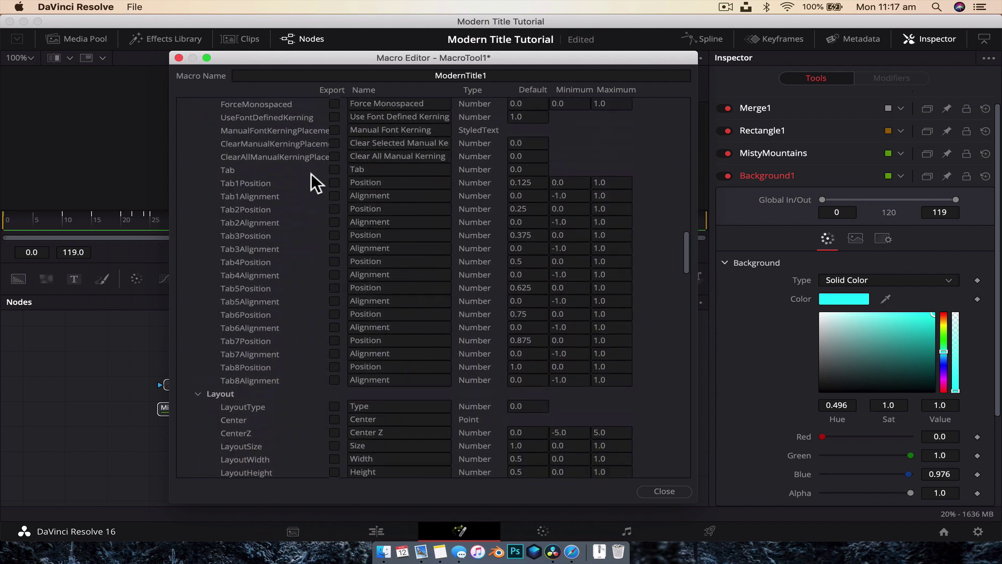
{"action": "scroll", "coordinate": [311, 178], "scroll_direction": "up", "scroll_amount": 20}
{"action": "left_click", "coordinate": [183, 104]}
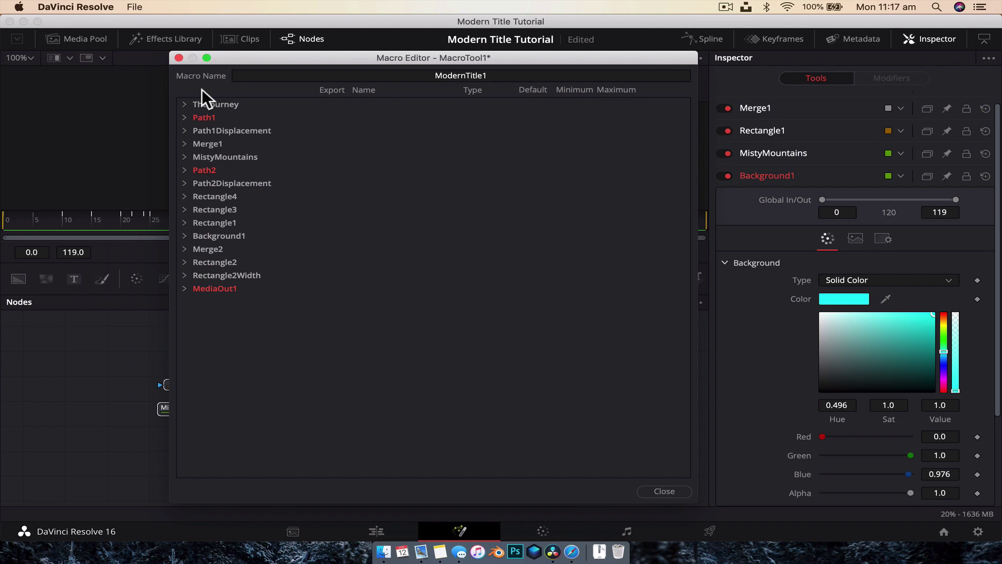
Export TheJourney's StyledText, font, style and colour inputs in the macro.
{"action": "left_click_drag", "start_coordinate": [233, 62], "coordinate": [565, 79]}
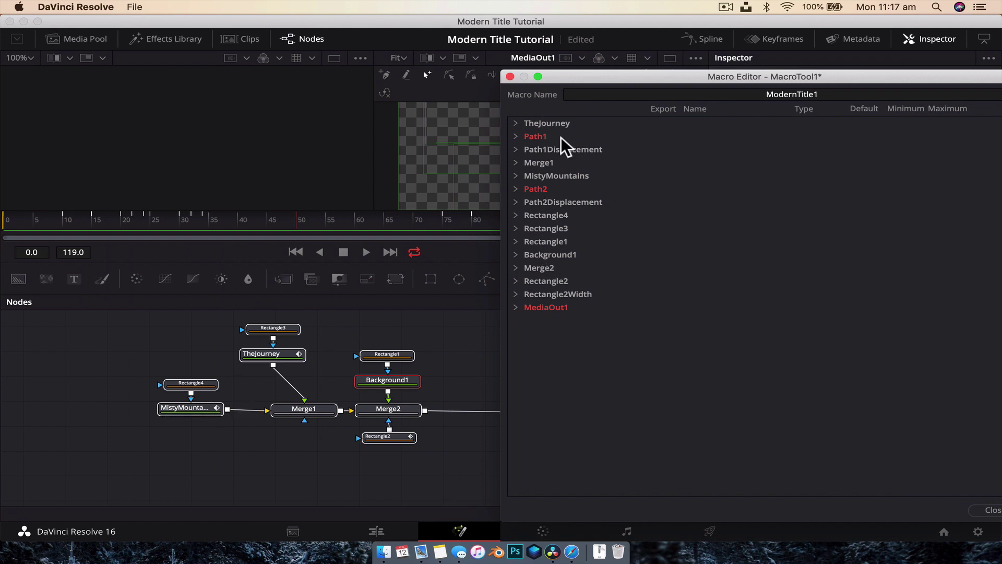
{"action": "left_click", "coordinate": [515, 124]}
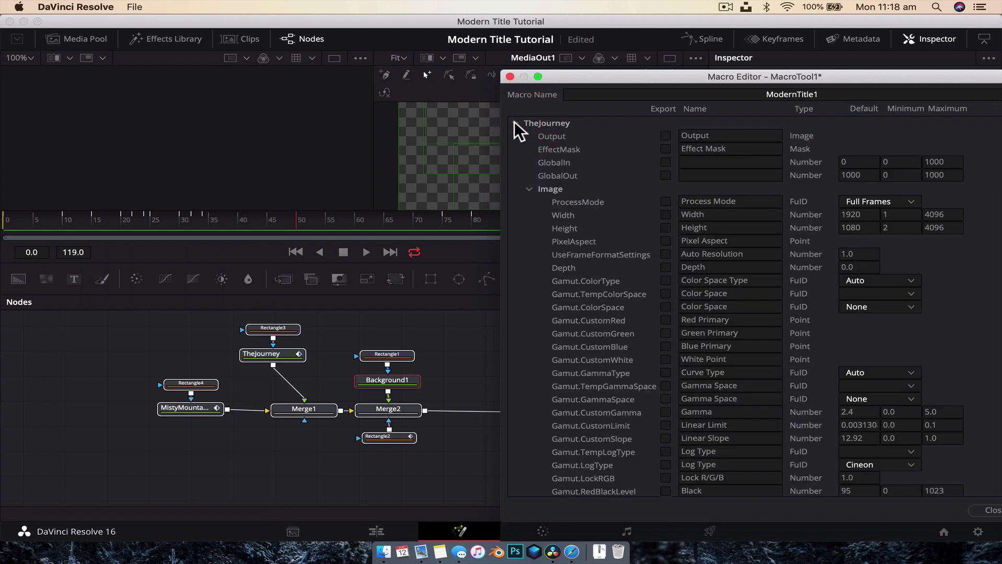
{"action": "left_click", "coordinate": [528, 189]}
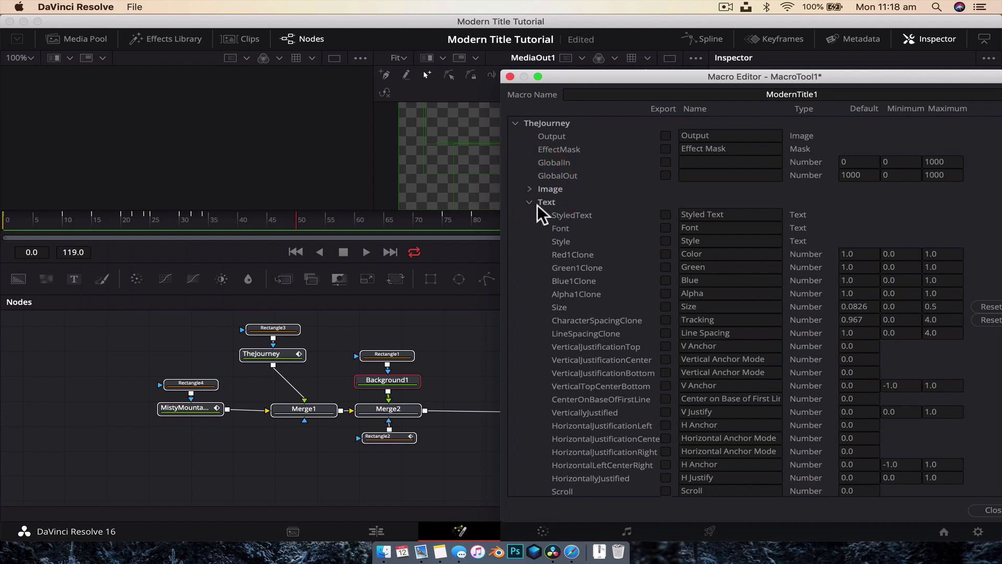
{"action": "left_click", "coordinate": [665, 215]}
{"action": "left_click", "coordinate": [666, 280]}
Export TheJourney's Size and Tracking inputs, then check the Inspector behind the editor.
{"action": "scroll", "coordinate": [565, 253], "scroll_direction": "down", "scroll_amount": 1}
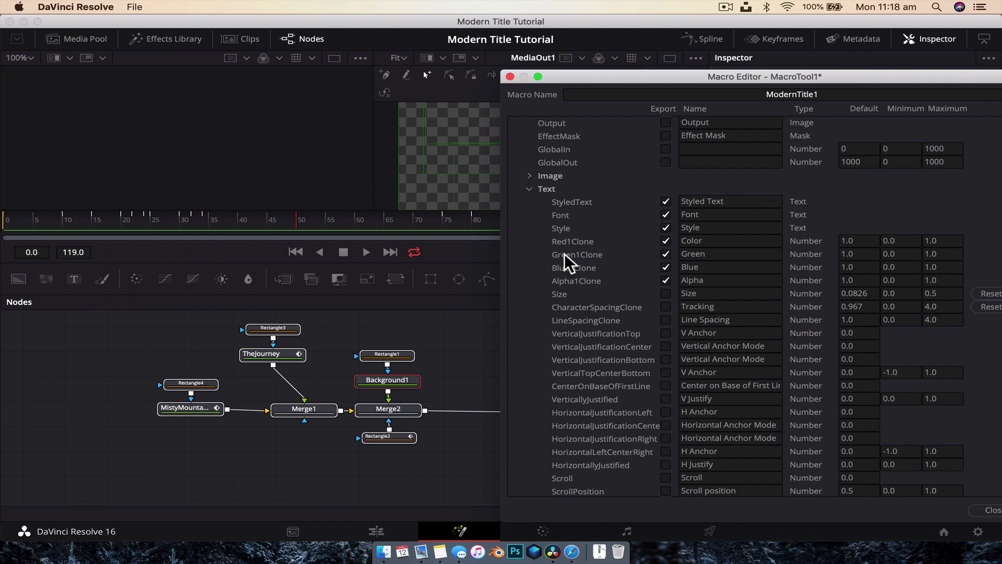
{"action": "left_click", "coordinate": [666, 293]}
{"action": "left_click", "coordinate": [666, 307]}
{"action": "scroll", "coordinate": [669, 305], "scroll_direction": "down", "scroll_amount": 6}
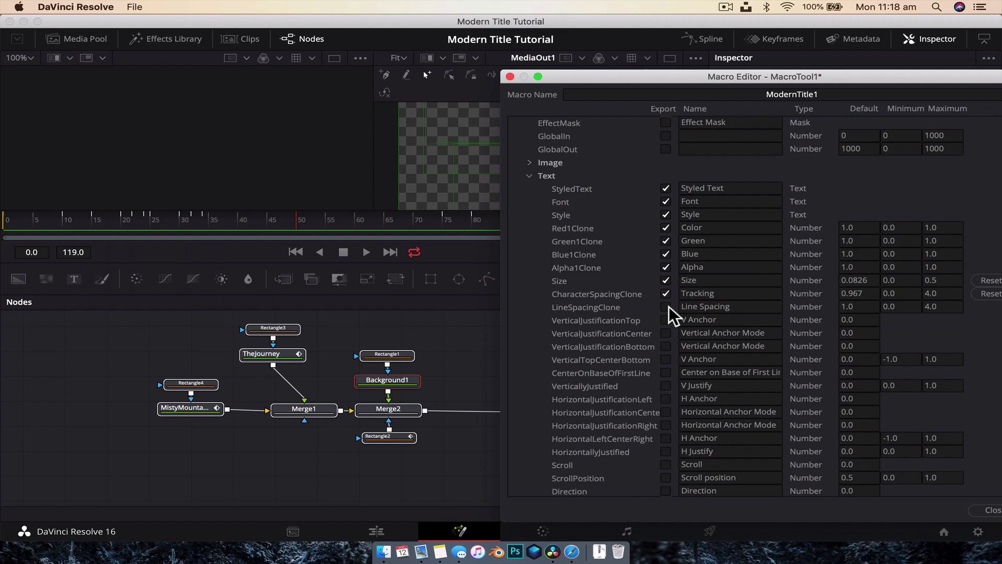
{"action": "scroll", "coordinate": [669, 306], "scroll_direction": "down", "scroll_amount": 19}
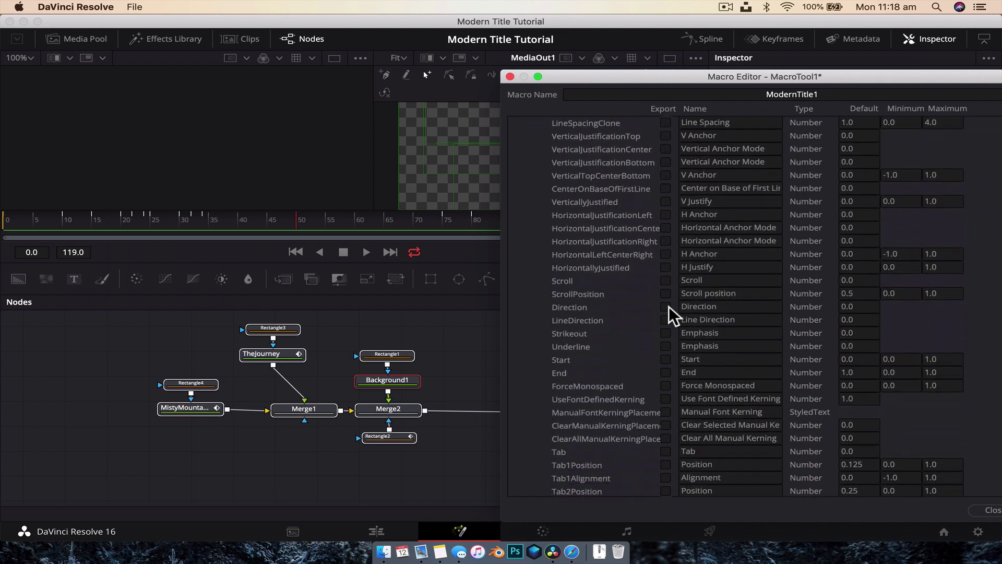
{"action": "scroll", "coordinate": [668, 306], "scroll_direction": "down", "scroll_amount": 4}
{"action": "scroll", "coordinate": [669, 306], "scroll_direction": "up", "scroll_amount": 20}
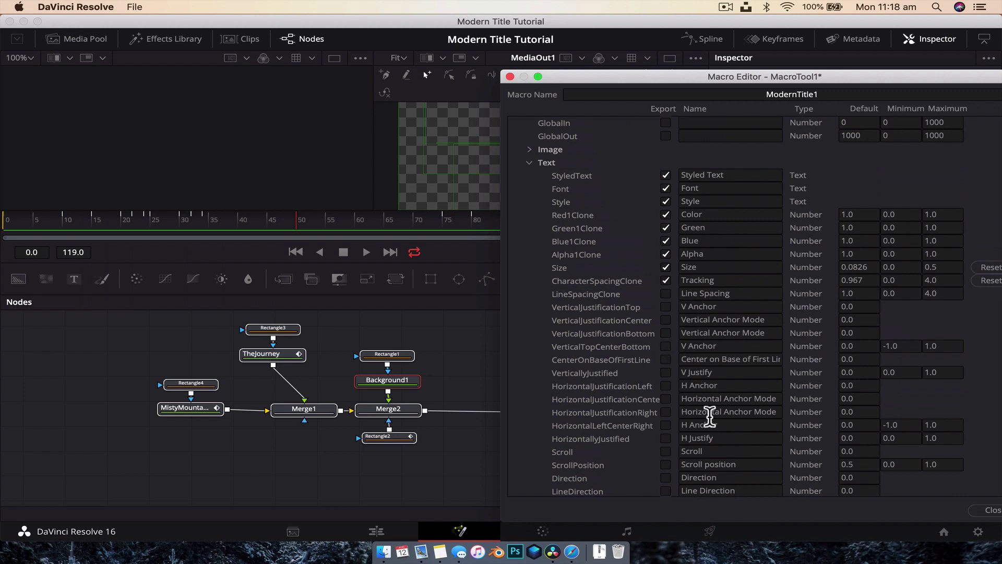
{"action": "scroll", "coordinate": [747, 271], "scroll_direction": "up", "scroll_amount": 3}
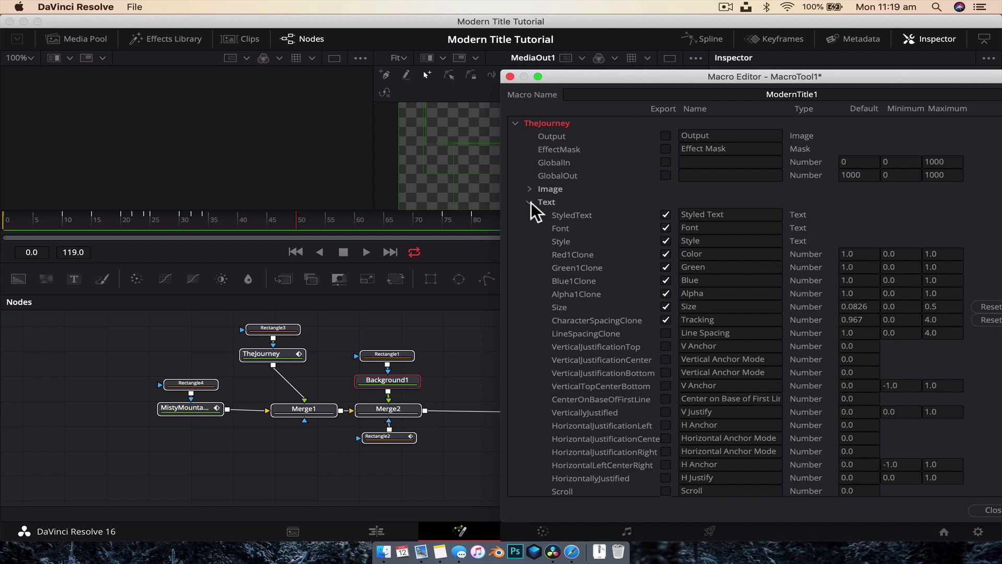
{"action": "left_click_drag", "start_coordinate": [575, 72], "coordinate": [474, 240]}
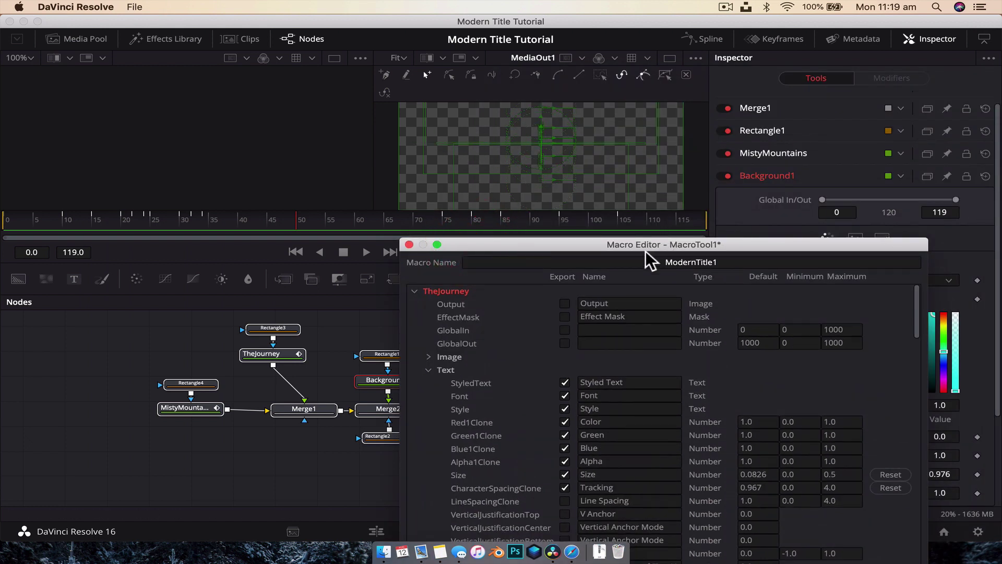
{"action": "left_click_drag", "start_coordinate": [647, 246], "coordinate": [686, 50]}
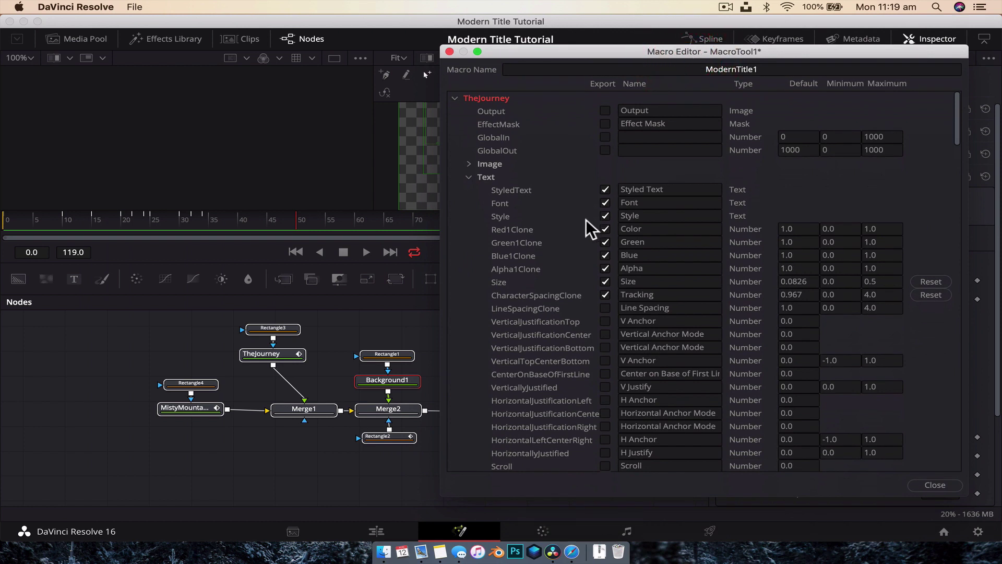
Export MistyMountains' StyledText, font, style and Blue1Clone colour inputs, then collapse the node.
{"action": "left_click", "coordinate": [455, 98]}
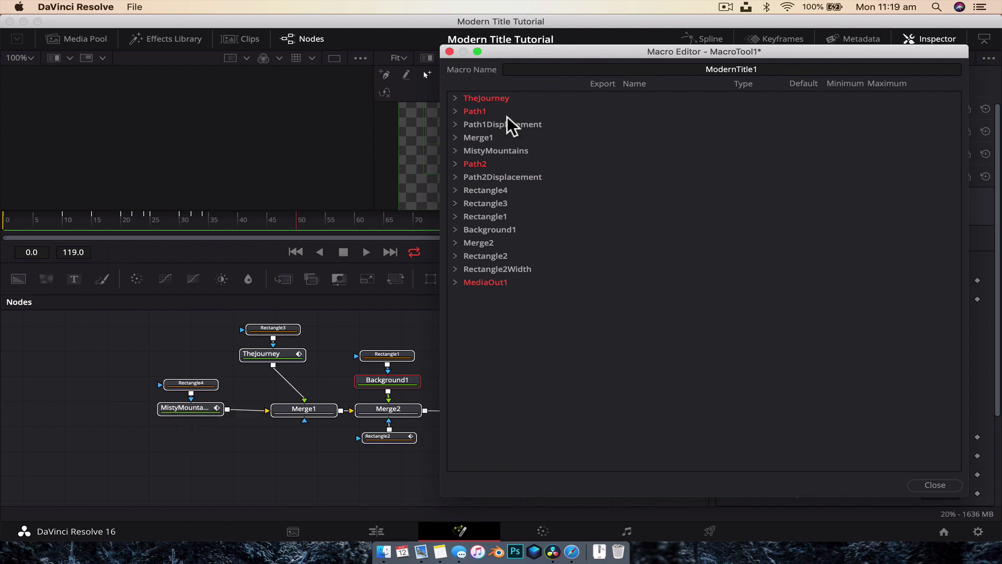
{"action": "left_click", "coordinate": [455, 150]}
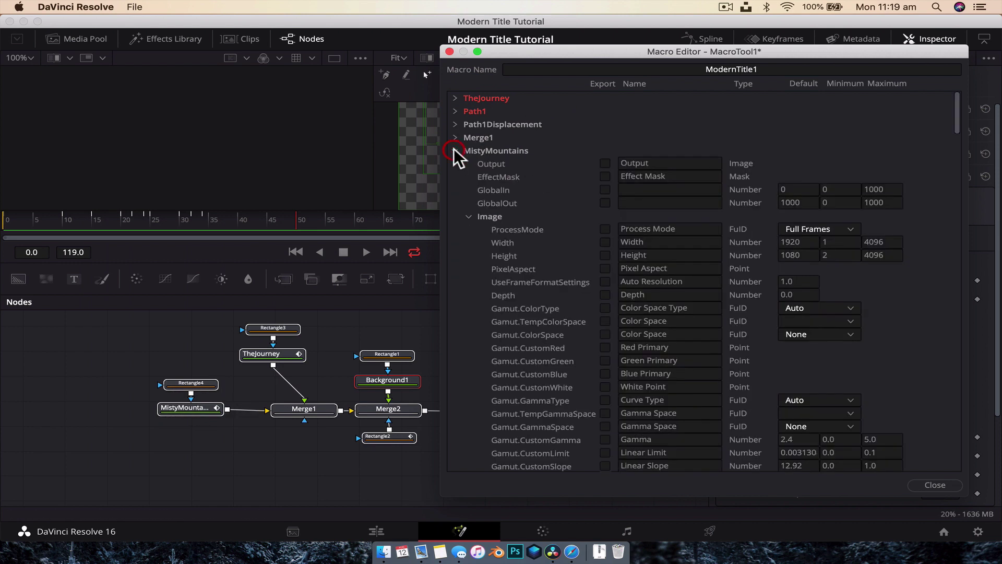
{"action": "left_click", "coordinate": [469, 216]}
{"action": "left_click", "coordinate": [606, 243]}
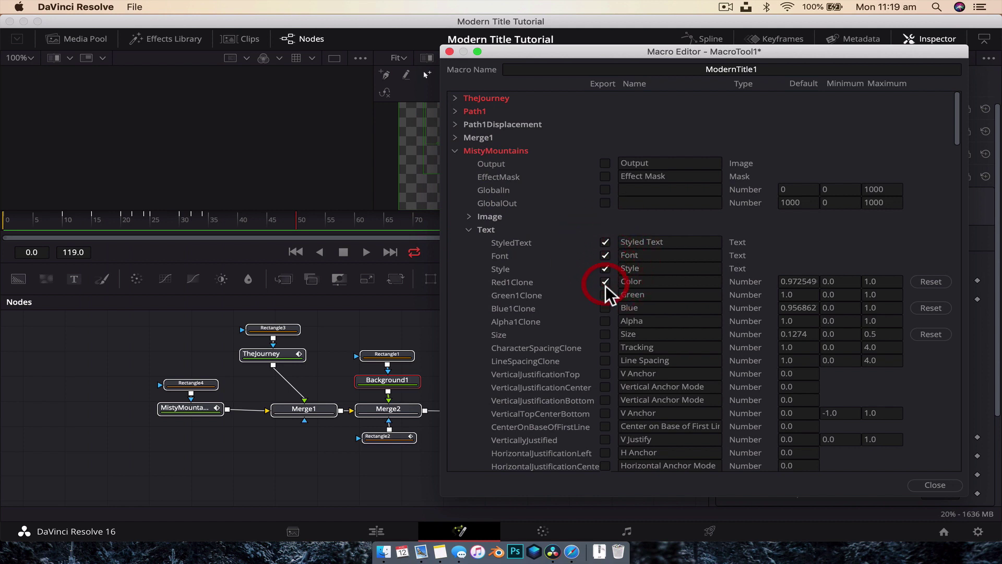
{"action": "left_click", "coordinate": [605, 307]}
{"action": "left_click", "coordinate": [455, 150]}
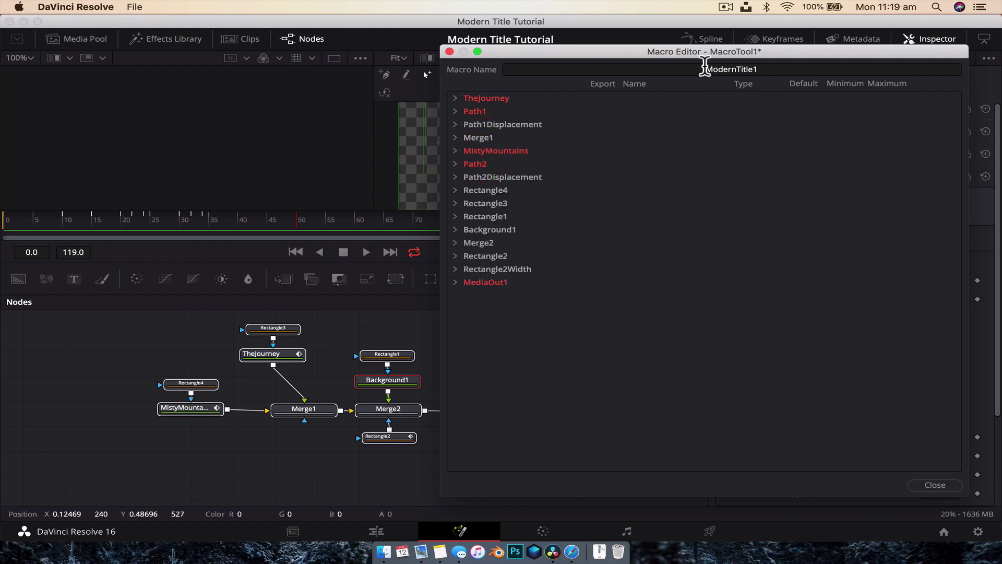
Check the Inspector behind the Macro Editor, then reposition the editor further left.
{"action": "left_click_drag", "start_coordinate": [705, 50], "coordinate": [482, 221]}
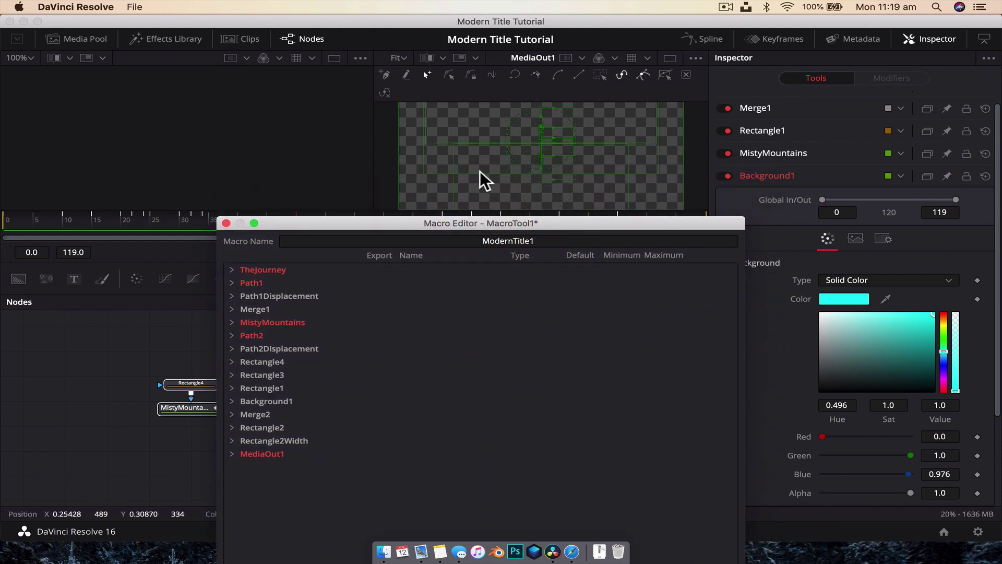
{"action": "left_click_drag", "start_coordinate": [480, 221], "coordinate": [794, 94]}
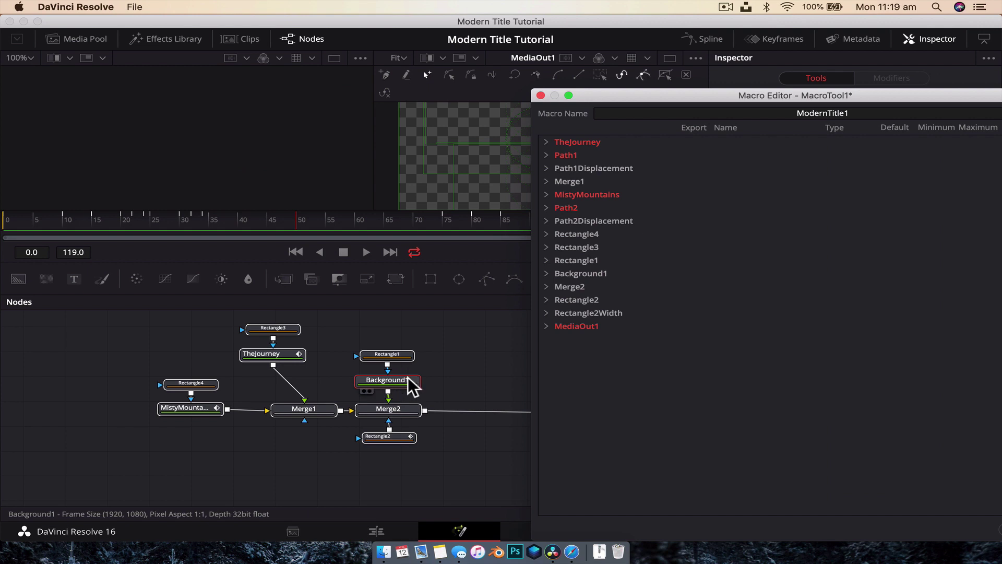
{"action": "left_click_drag", "start_coordinate": [793, 90], "coordinate": [669, 90]}
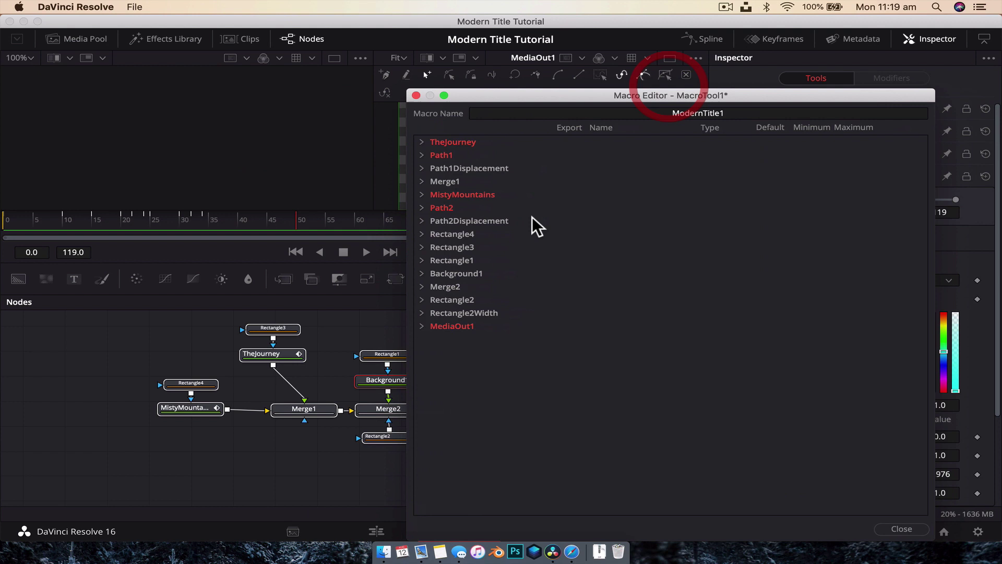
Expand Background1's Color group and export TopLeft Blue, Alpha and GradientType.
{"action": "left_click", "coordinate": [421, 273]}
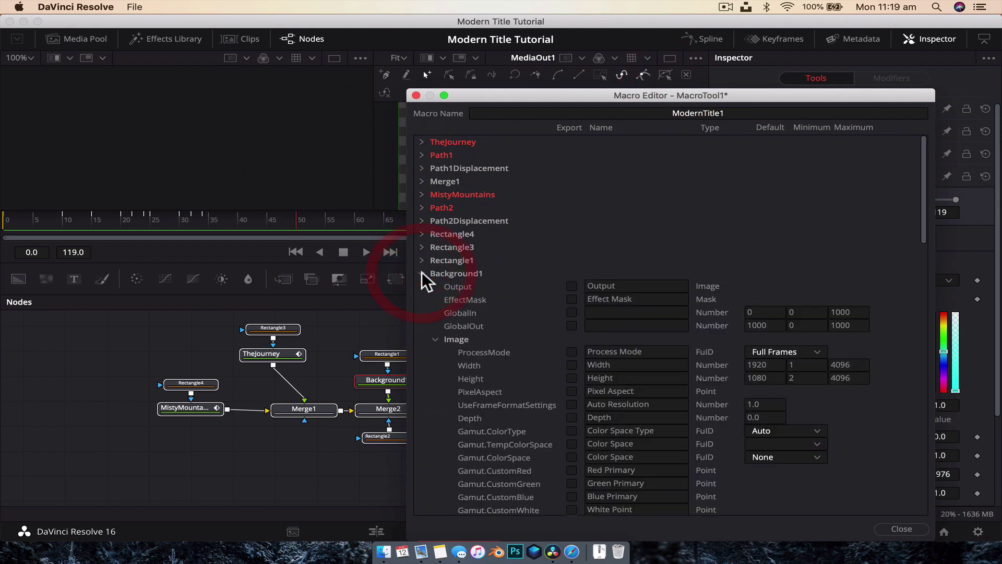
{"action": "left_click", "coordinate": [438, 339]}
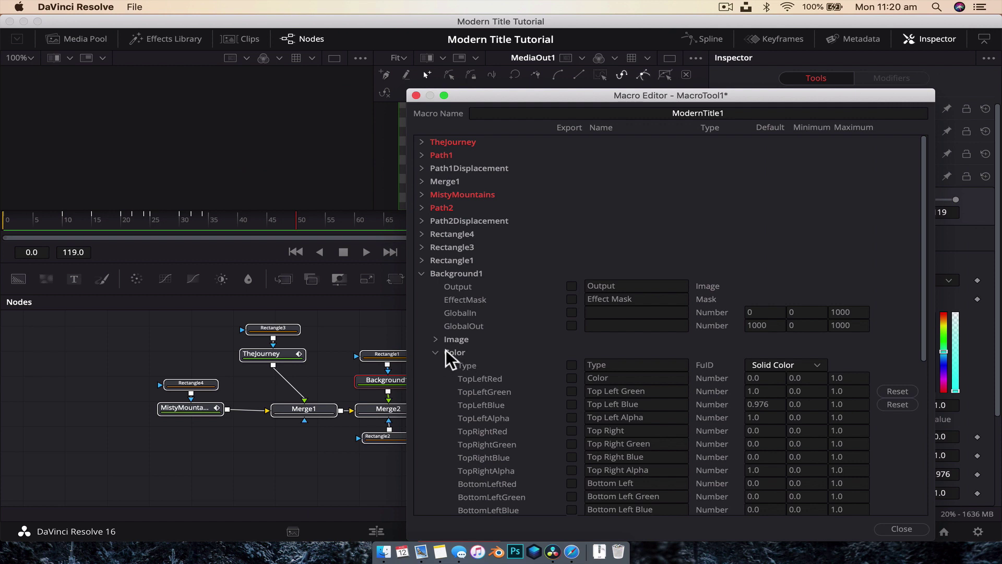
{"action": "scroll", "coordinate": [468, 353], "scroll_direction": "down", "scroll_amount": 3}
{"action": "scroll", "coordinate": [469, 353], "scroll_direction": "down", "scroll_amount": 4}
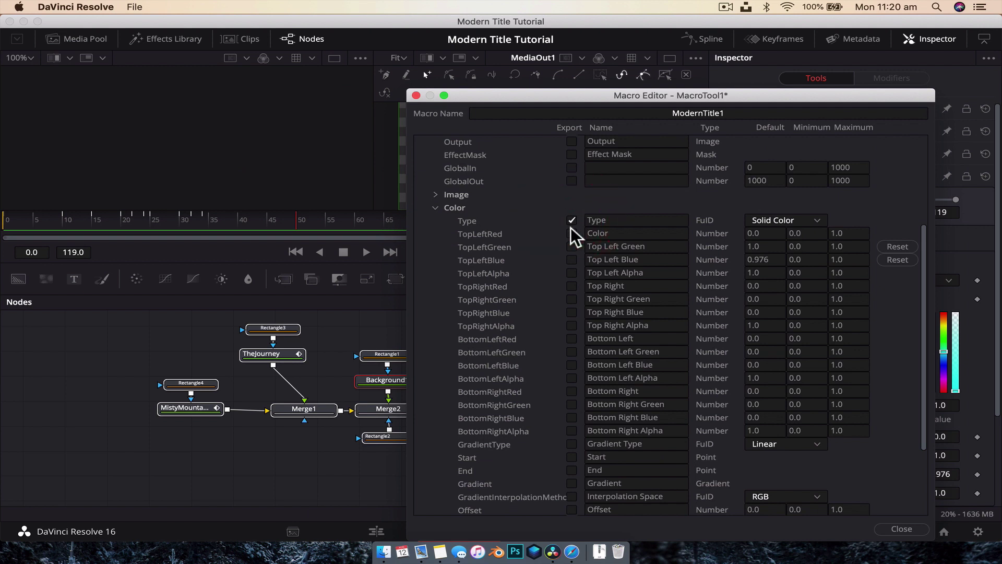
{"action": "left_click", "coordinate": [572, 259]}
{"action": "left_click", "coordinate": [572, 272]}
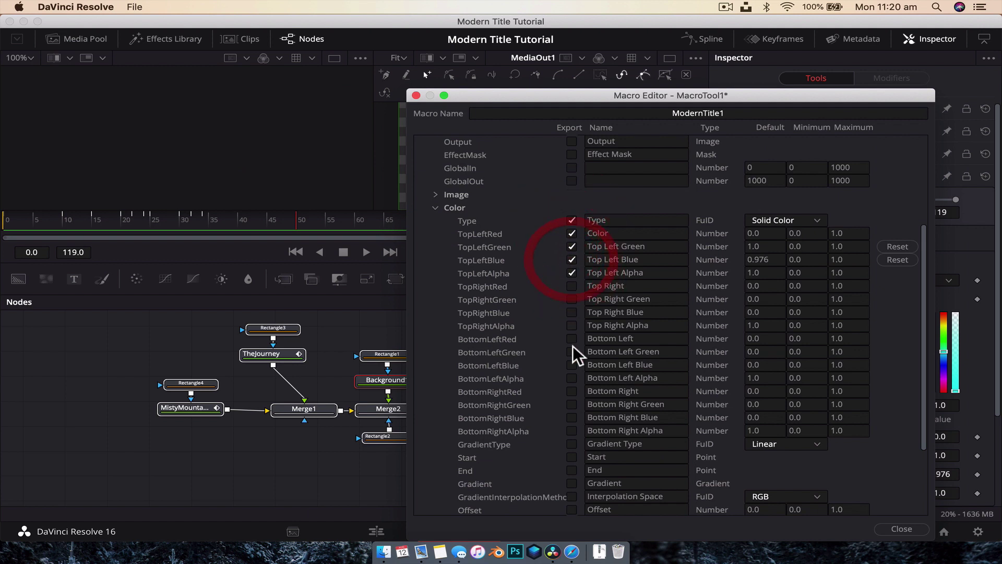
{"action": "left_click", "coordinate": [572, 443]}
Export the BottomRight, BottomLeft and TopRight colour channels of Background1.
{"action": "left_click", "coordinate": [572, 404]}
{"action": "left_click", "coordinate": [572, 391]}
{"action": "left_click", "coordinate": [572, 378]}
{"action": "left_click", "coordinate": [572, 365]}
{"action": "left_click", "coordinate": [572, 352]}
{"action": "left_click", "coordinate": [572, 339]}
{"action": "left_click", "coordinate": [572, 326]}
{"action": "left_click", "coordinate": [572, 313]}
{"action": "left_click", "coordinate": [572, 300]}
{"action": "left_click", "coordinate": [572, 286]}
{"action": "scroll", "coordinate": [623, 358], "scroll_direction": "down", "scroll_amount": 5}
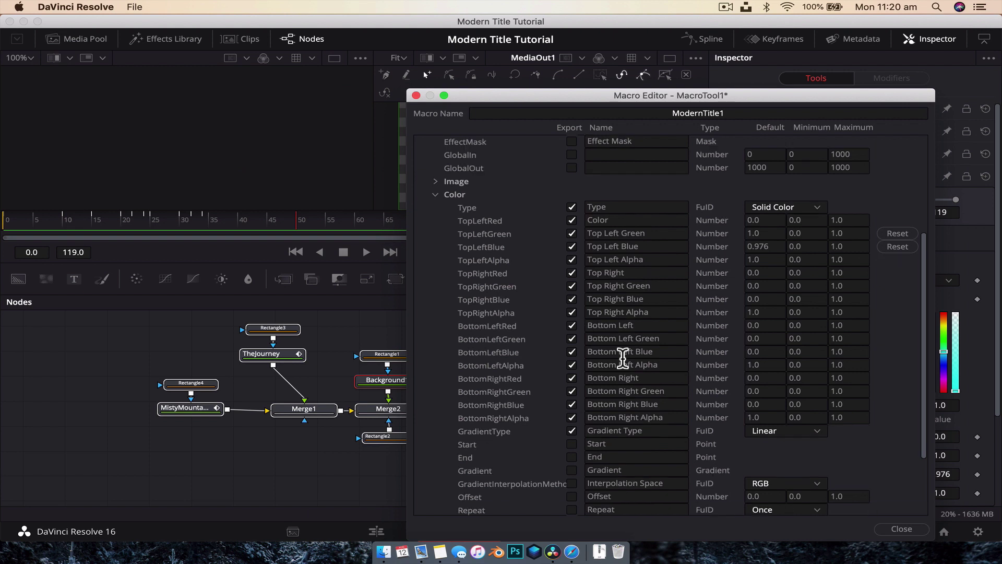
{"action": "scroll", "coordinate": [621, 358], "scroll_direction": "up", "scroll_amount": 5}
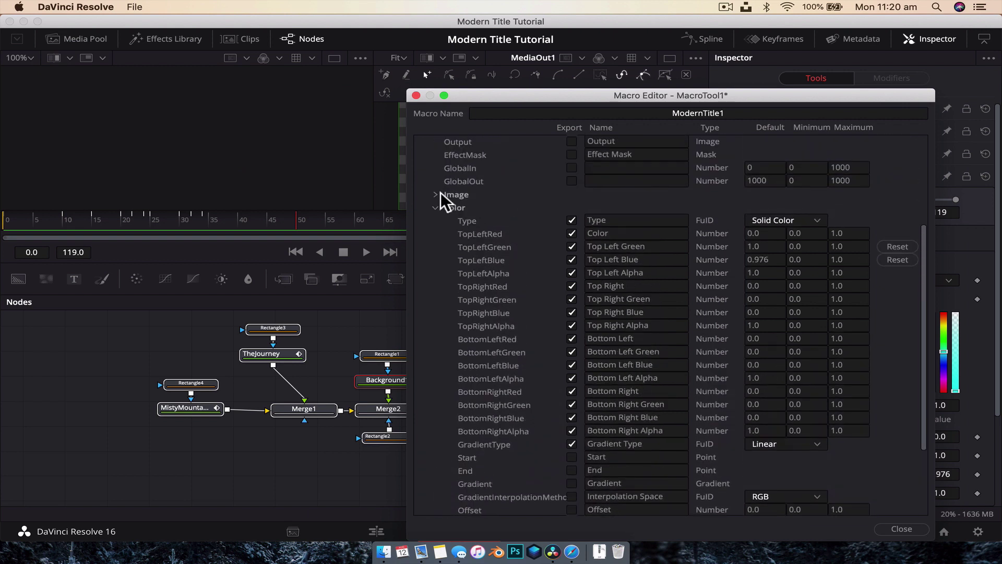
Export Background1's Width and Height (1920 × 1080) and collapse its Image group.
{"action": "left_click", "coordinate": [434, 195]}
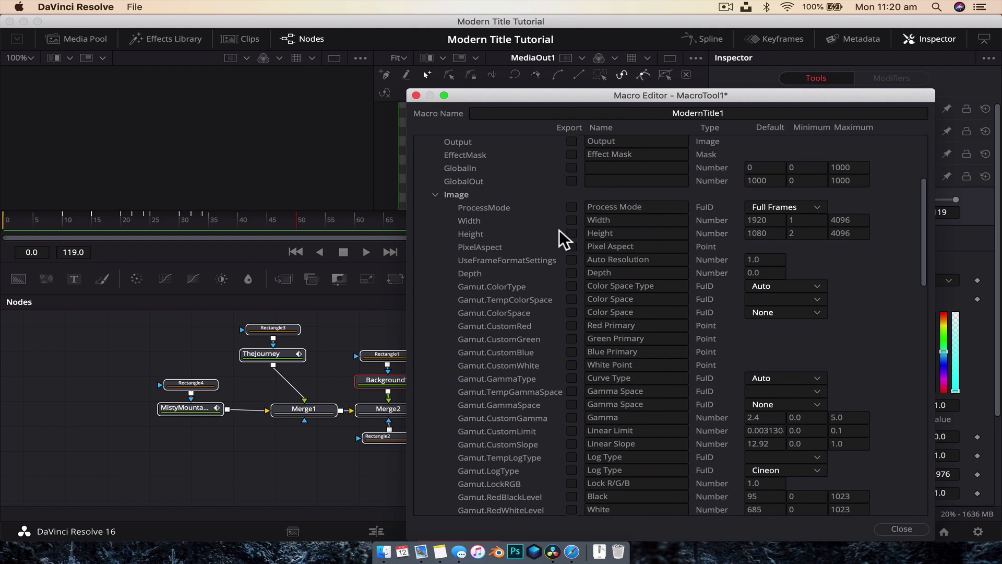
{"action": "left_click", "coordinate": [572, 233]}
{"action": "left_click", "coordinate": [572, 221]}
{"action": "left_click_drag", "start_coordinate": [559, 100], "coordinate": [568, 233]}
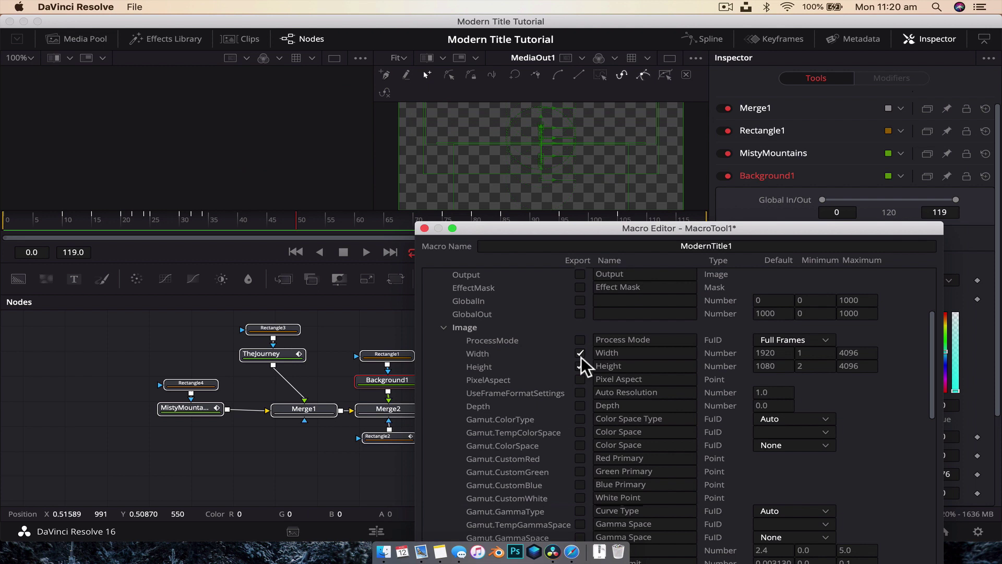
{"action": "left_click", "coordinate": [443, 327]}
{"action": "scroll", "coordinate": [443, 334], "scroll_direction": "up", "scroll_amount": 3}
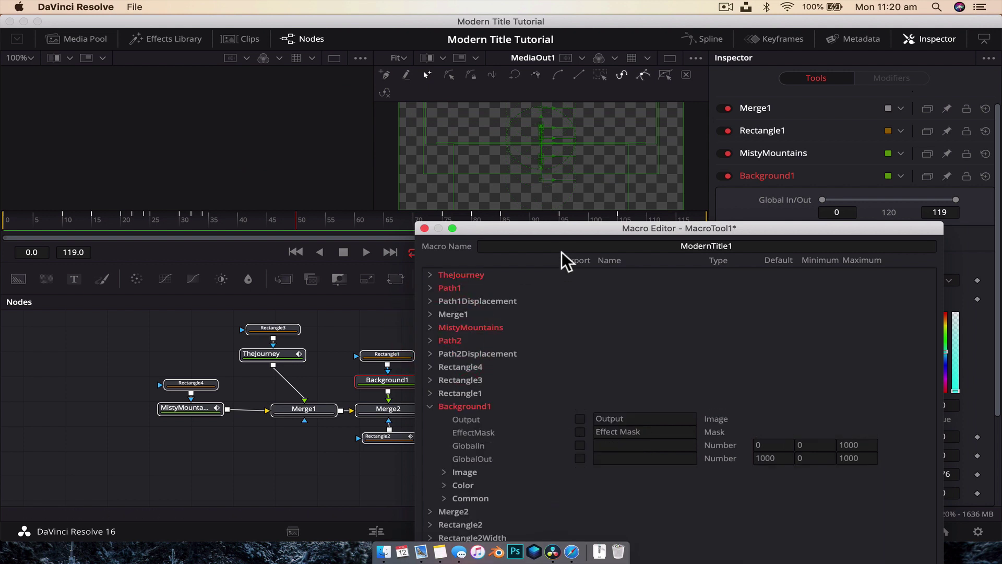
{"action": "left_click_drag", "start_coordinate": [557, 226], "coordinate": [382, 65]}
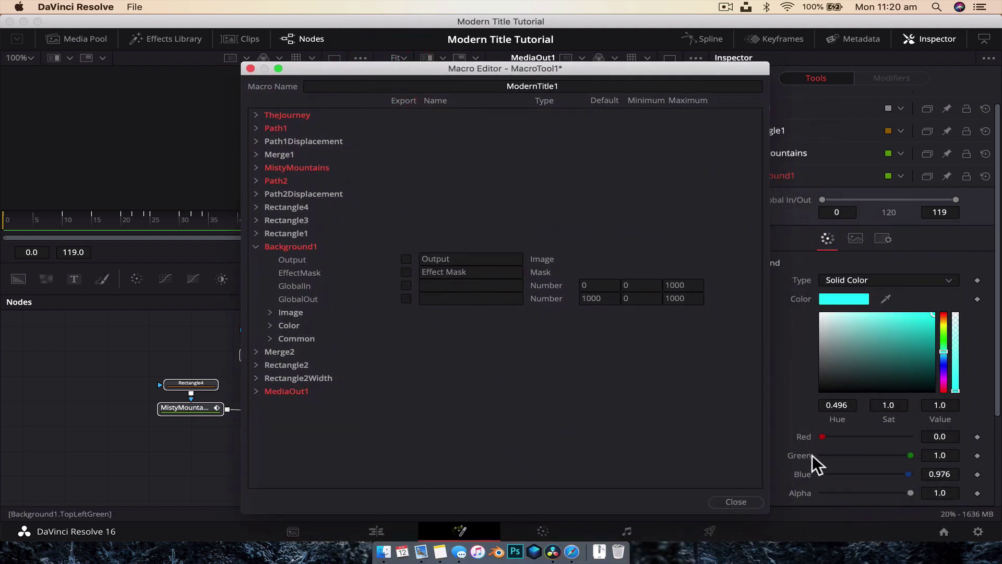
Save the macro as ModernTitle1.setting in Templates/Edit/Titles, replacing the existing file.
{"action": "left_click", "coordinate": [725, 501]}
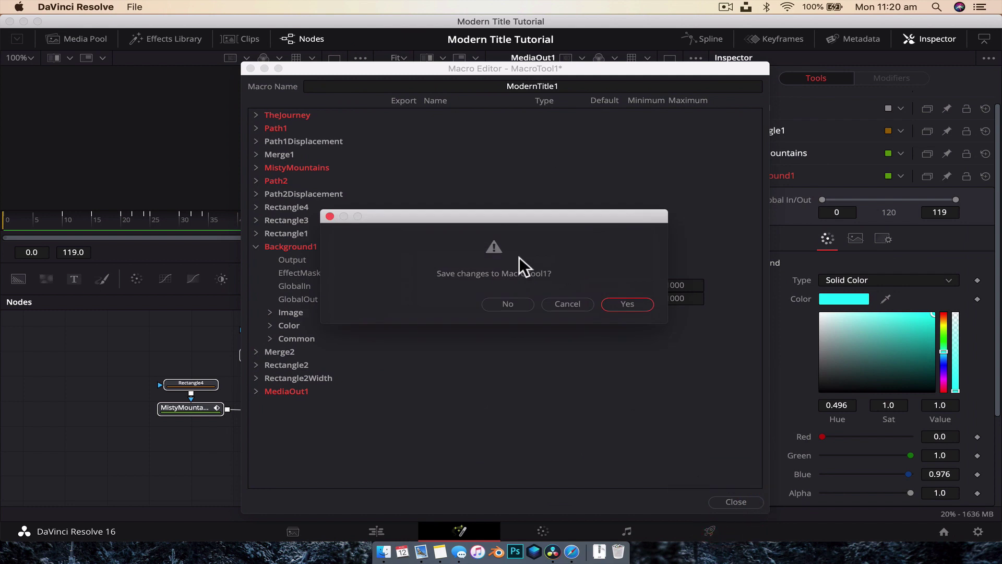
{"action": "left_click", "coordinate": [626, 305]}
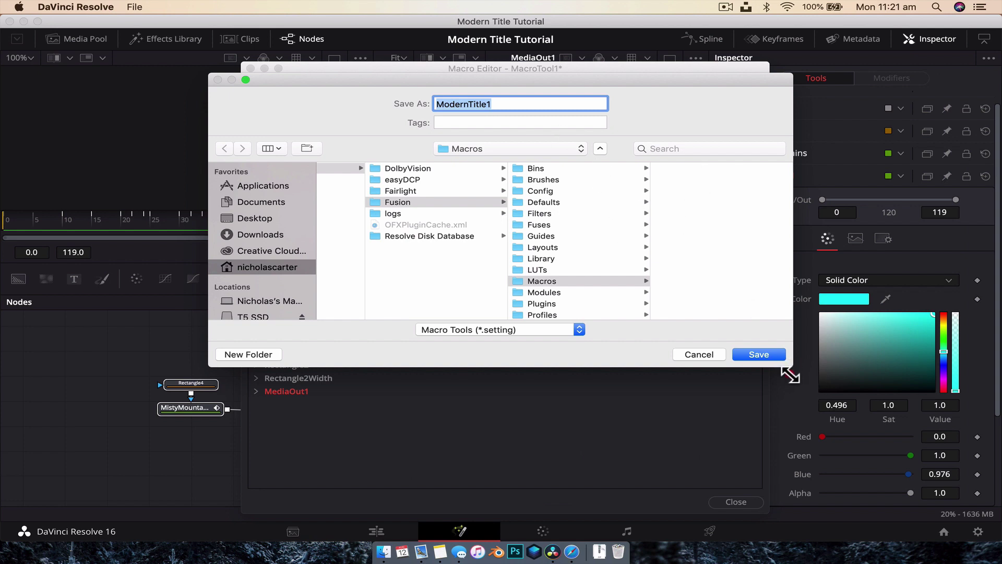
{"action": "left_click_drag", "start_coordinate": [791, 367], "coordinate": [797, 422]}
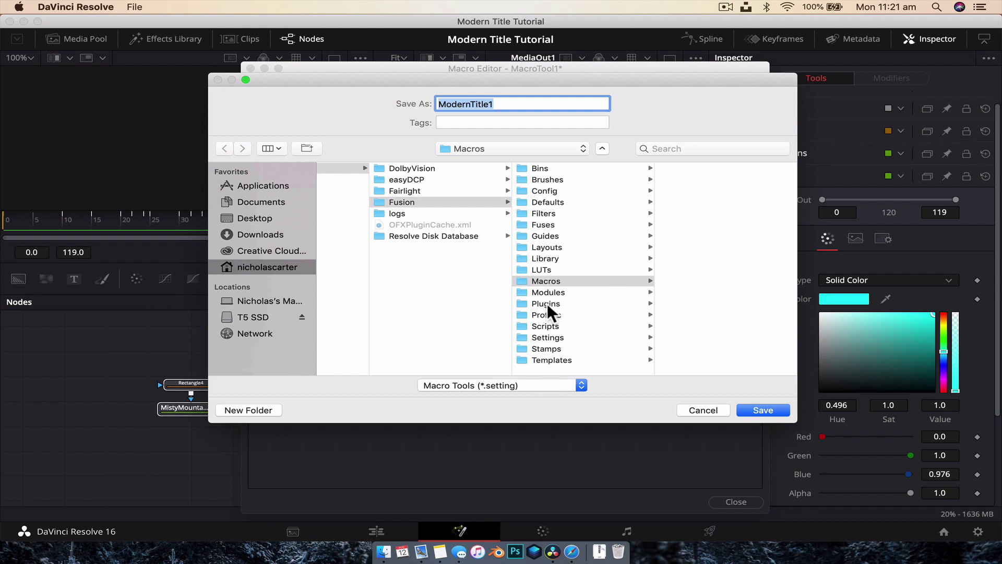
{"action": "left_click", "coordinate": [552, 360]}
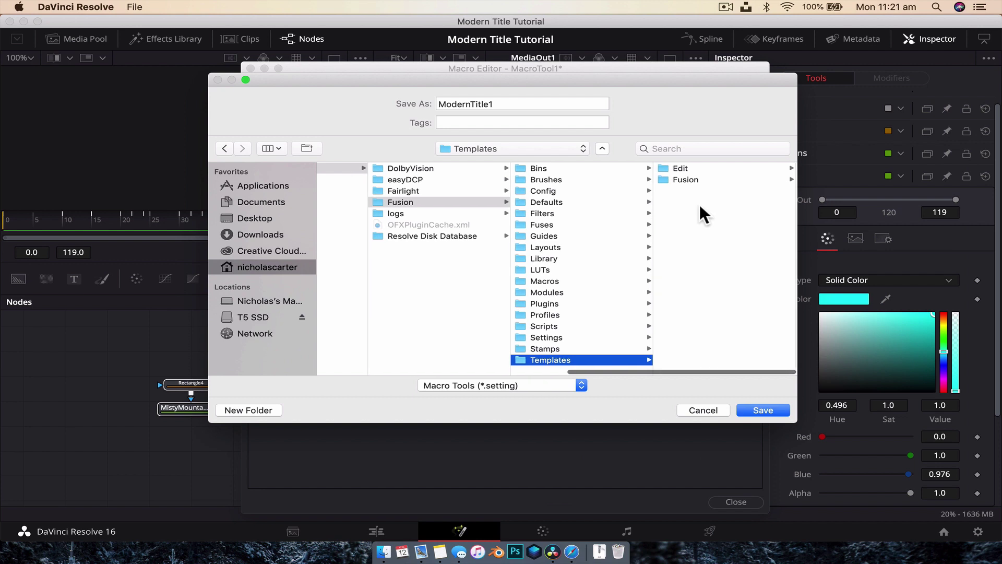
{"action": "left_click", "coordinate": [685, 167]}
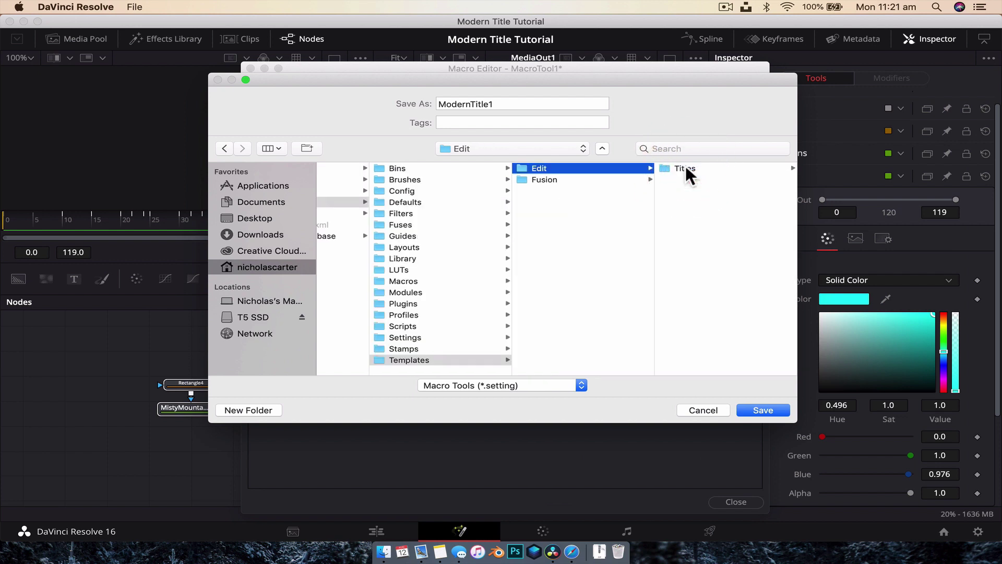
{"action": "left_click", "coordinate": [681, 169]}
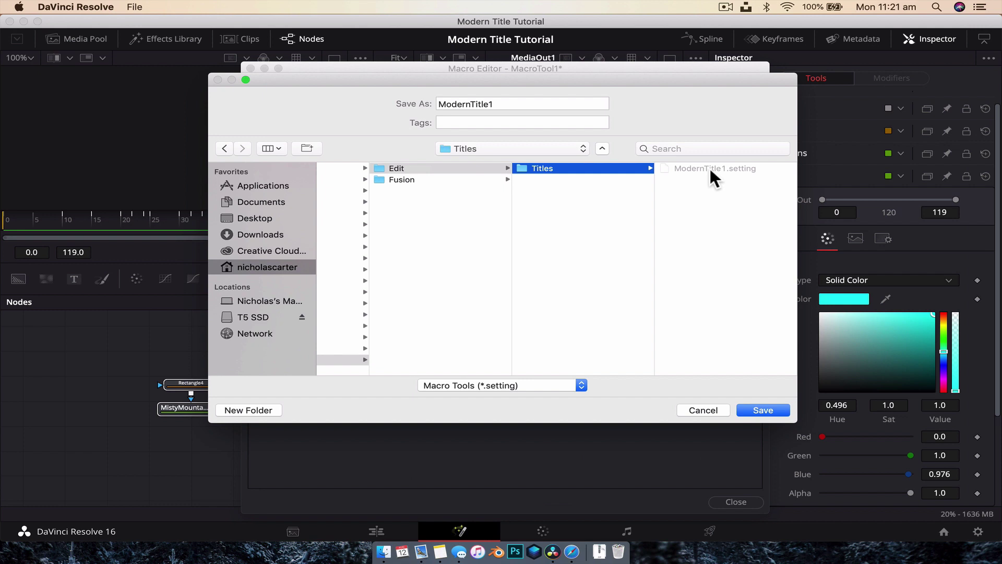
{"action": "left_click", "coordinate": [710, 167]}
{"action": "left_click", "coordinate": [773, 407]}
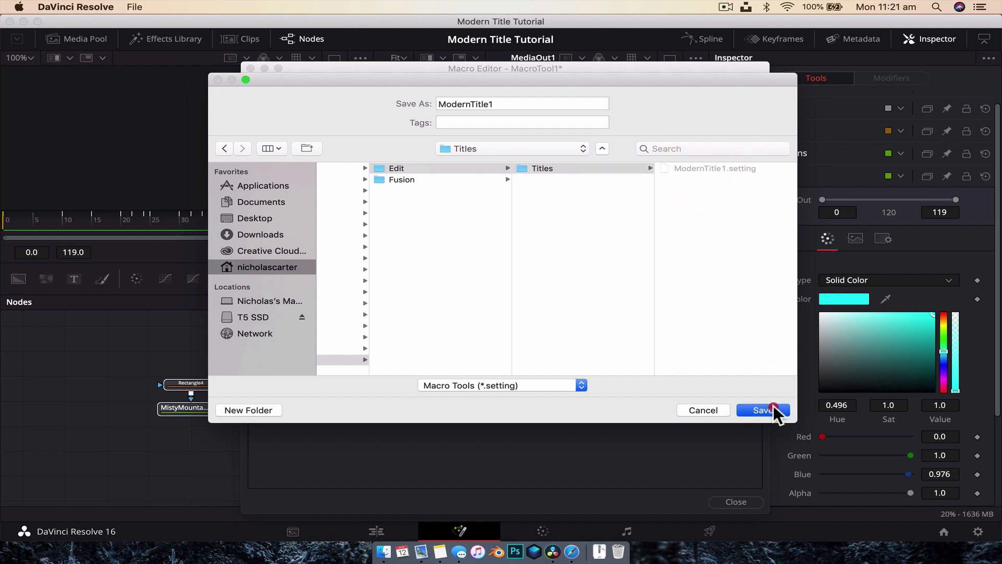
{"action": "left_click", "coordinate": [604, 162]}
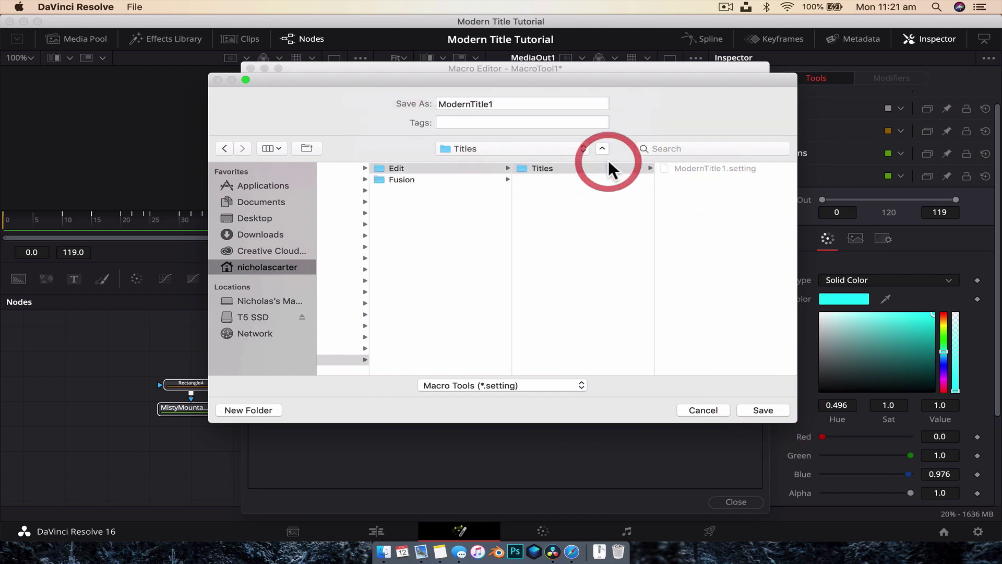
{"action": "left_click", "coordinate": [657, 342]}
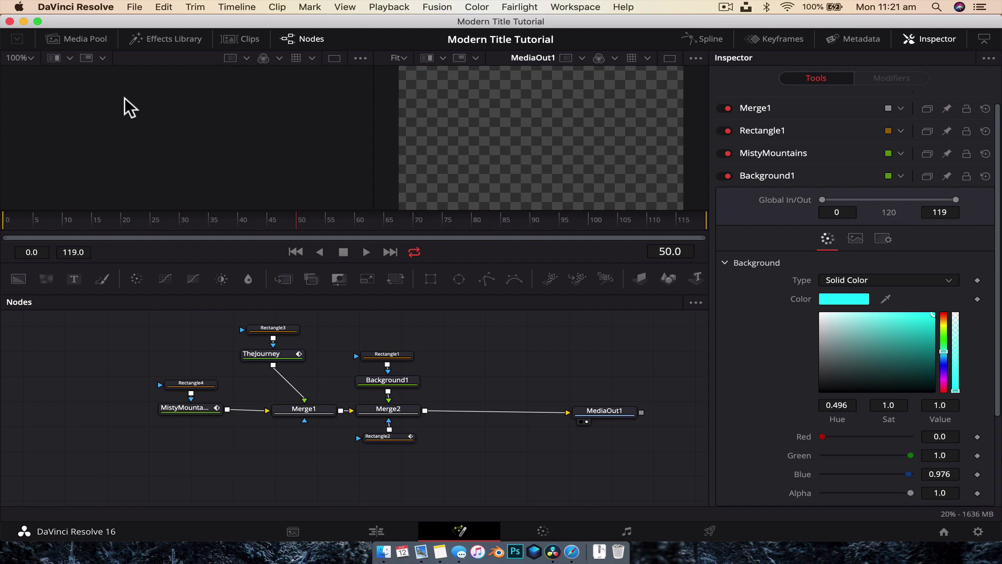
On the Edit page, drag ModernTitle1 from Toolbox > Titles onto track V2.
{"action": "left_click", "coordinate": [9, 21]}
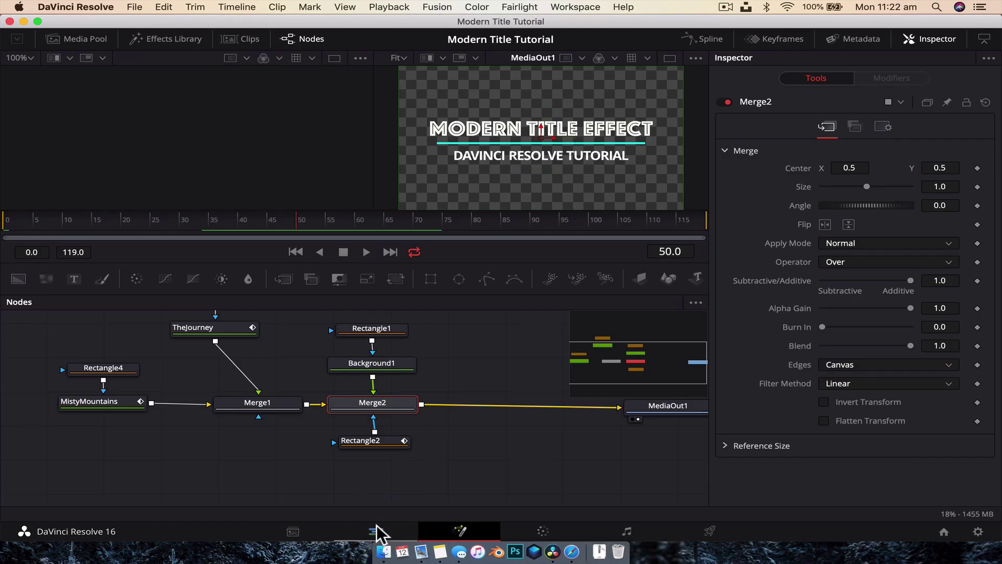
{"action": "left_click", "coordinate": [376, 531]}
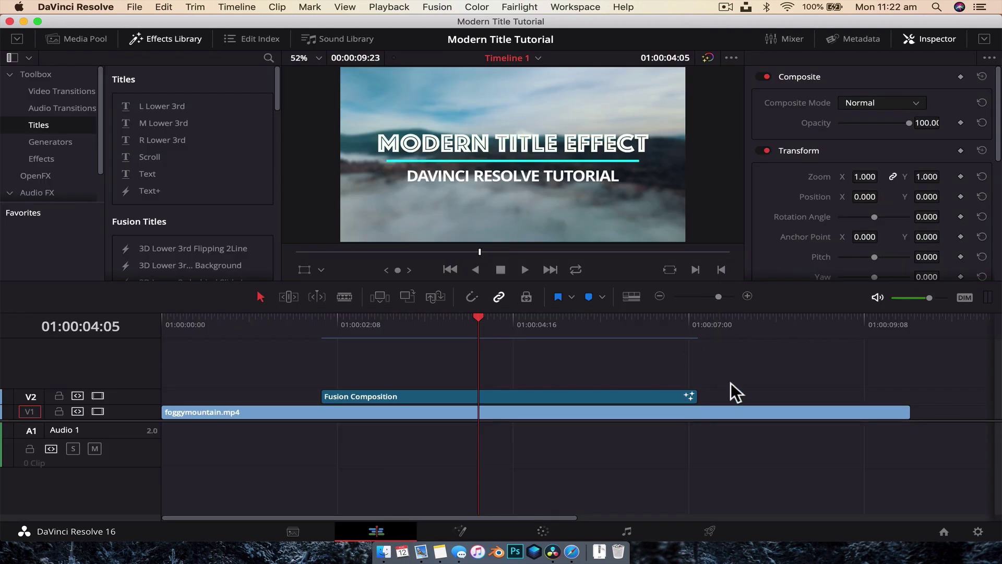
{"action": "scroll", "coordinate": [730, 383], "scroll_direction": "right", "scroll_amount": 10}
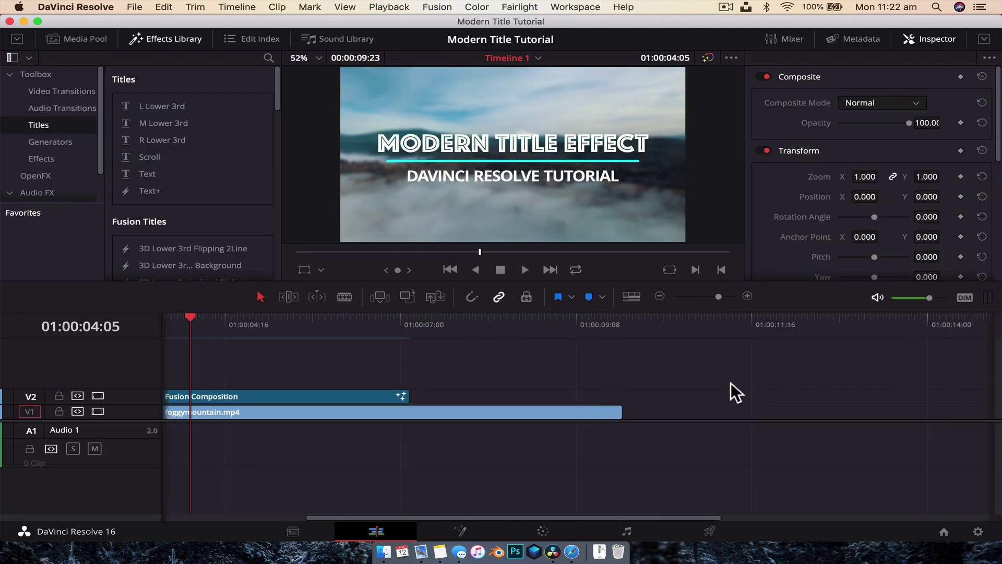
{"action": "left_click", "coordinate": [96, 33]}
{"action": "left_click", "coordinate": [161, 39]}
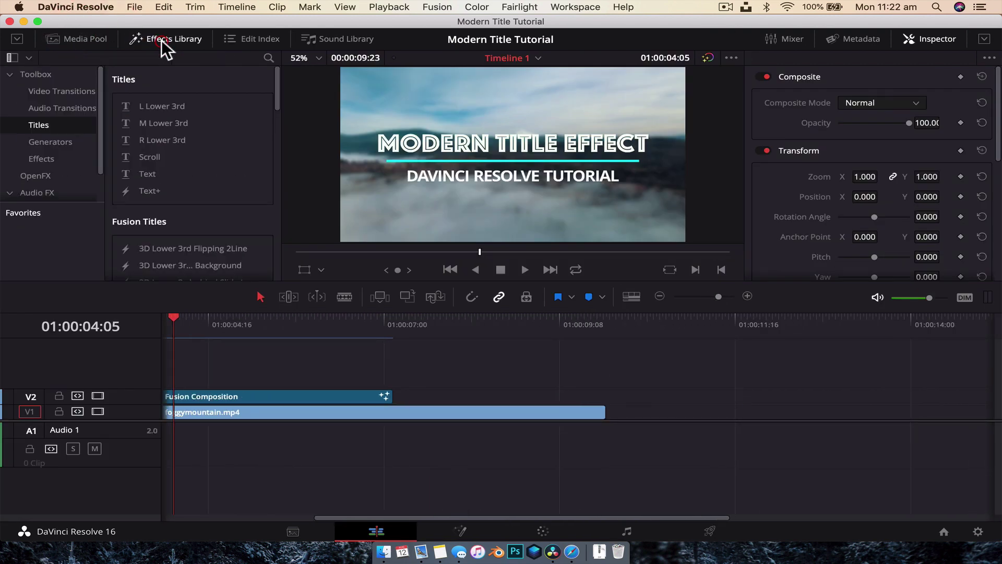
{"action": "left_click", "coordinate": [27, 124]}
{"action": "scroll", "coordinate": [188, 124], "scroll_direction": "down", "scroll_amount": 8}
{"action": "scroll", "coordinate": [188, 124], "scroll_direction": "down", "scroll_amount": 15}
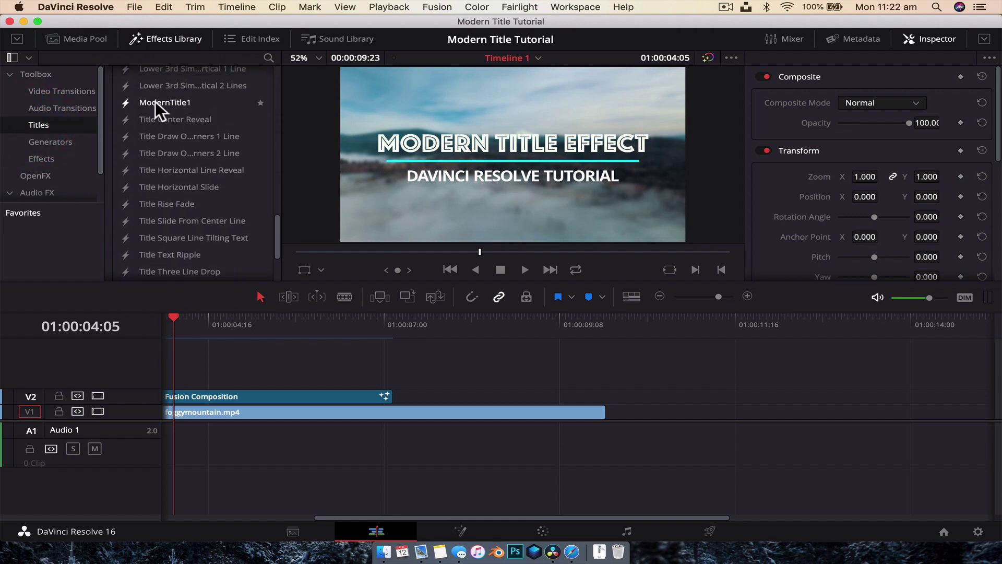
{"action": "left_click_drag", "start_coordinate": [155, 101], "coordinate": [431, 391]}
{"action": "scroll", "coordinate": [631, 381], "scroll_direction": "right", "scroll_amount": 5}
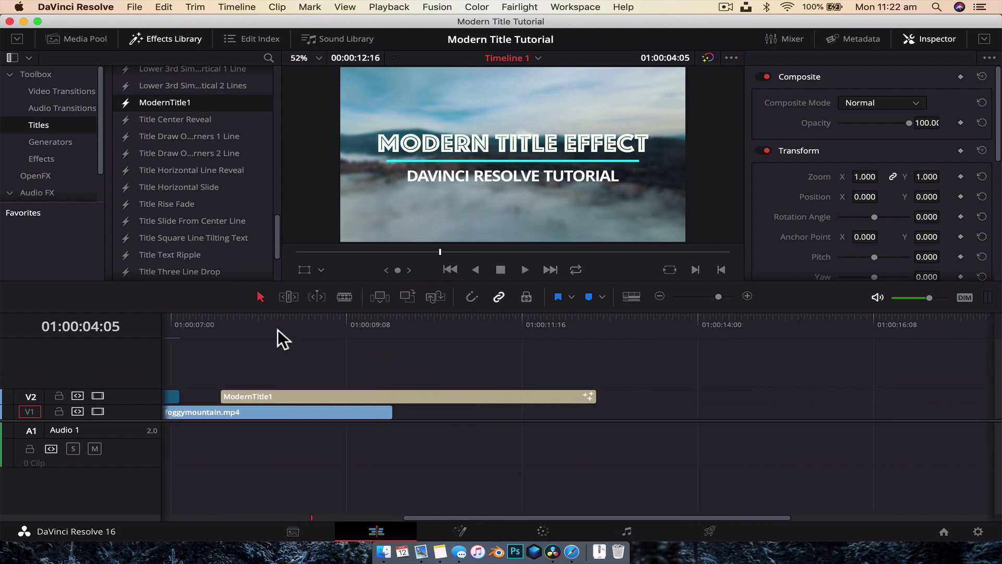
Move the playhead to 01:00:09:02 and select the ModernTitle1 clip.
{"action": "left_click_drag", "start_coordinate": [281, 330], "coordinate": [327, 318]}
{"action": "left_click", "coordinate": [260, 297]}
{"action": "left_click", "coordinate": [339, 399]}
{"action": "left_click", "coordinate": [333, 412]}
{"action": "left_click", "coordinate": [331, 396]}
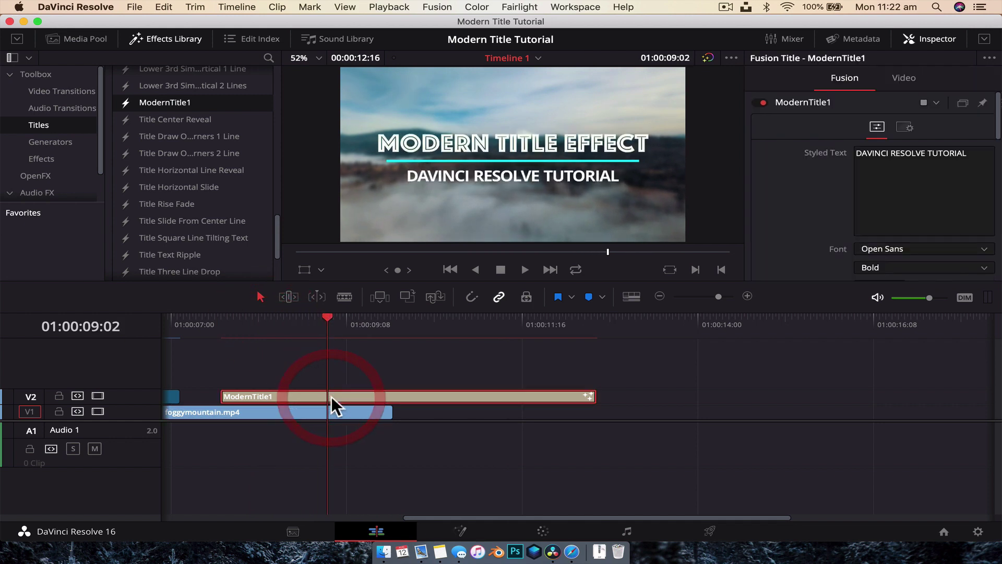
Replace the Styled Text "DAVINCI RESOLVE TUTORIAL" with "SUBTITLE" in the Inspector.
{"action": "triple_click", "coordinate": [969, 160]}
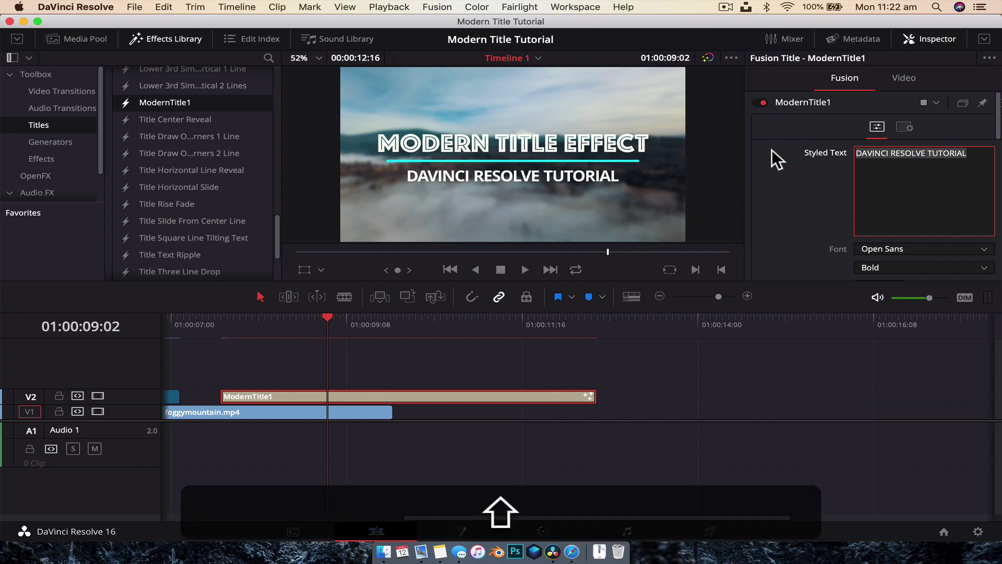
{"action": "type", "text": "SUb"}
{"action": "key", "text": "BackSpace"}
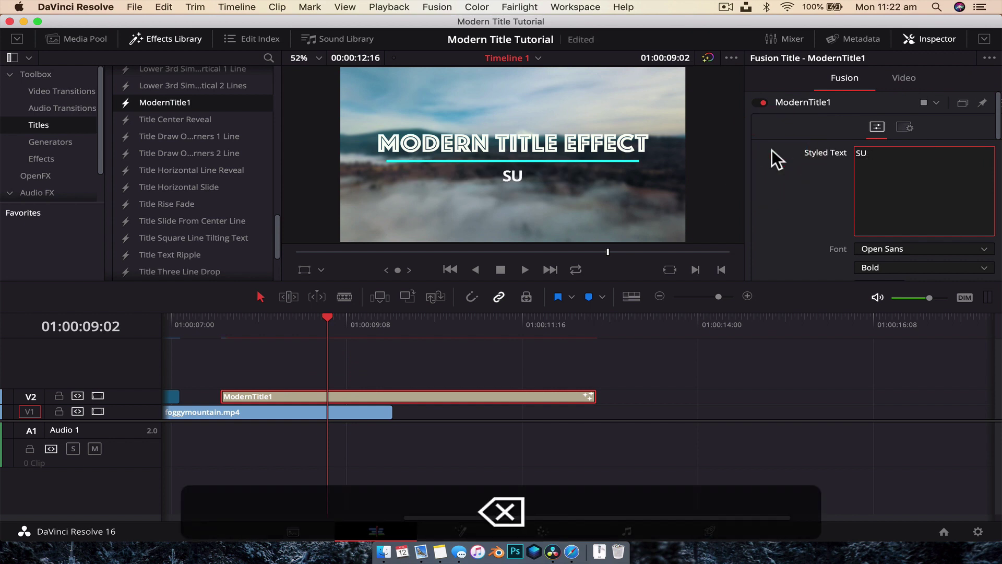
{"action": "key", "text": "BackSpace"}
{"action": "type", "text": "UBTITLE"}
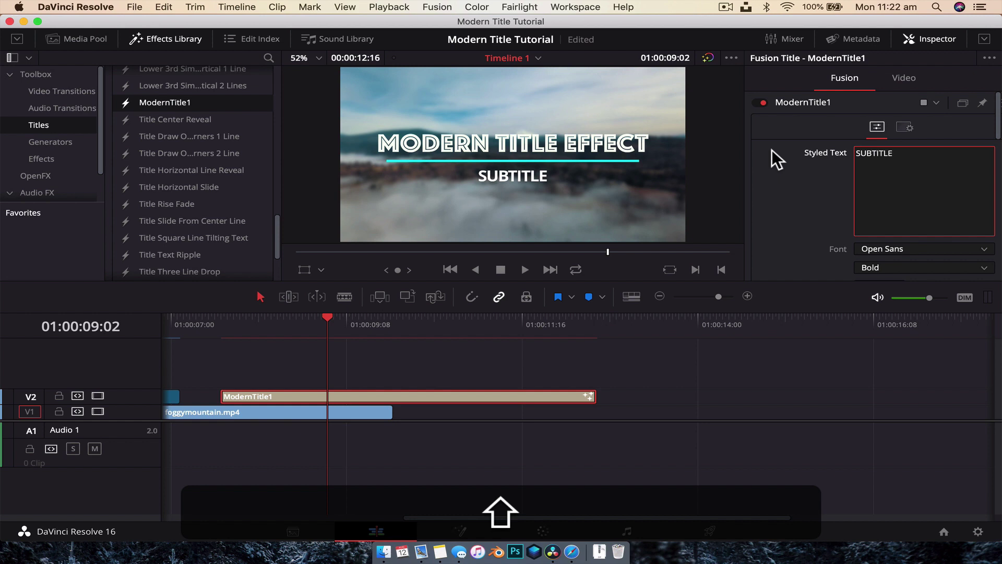
{"action": "scroll", "coordinate": [772, 150], "scroll_direction": "down", "scroll_amount": 3}
Set the subtitle font to Menlo and its colour to pink.
{"action": "left_click", "coordinate": [888, 191]}
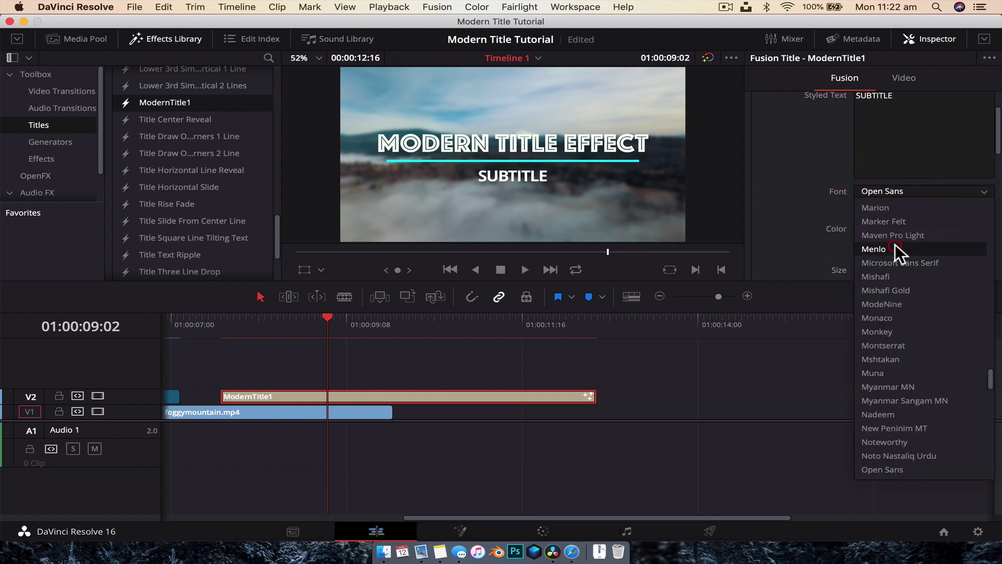
{"action": "left_click", "coordinate": [894, 248]}
{"action": "left_click", "coordinate": [873, 229]}
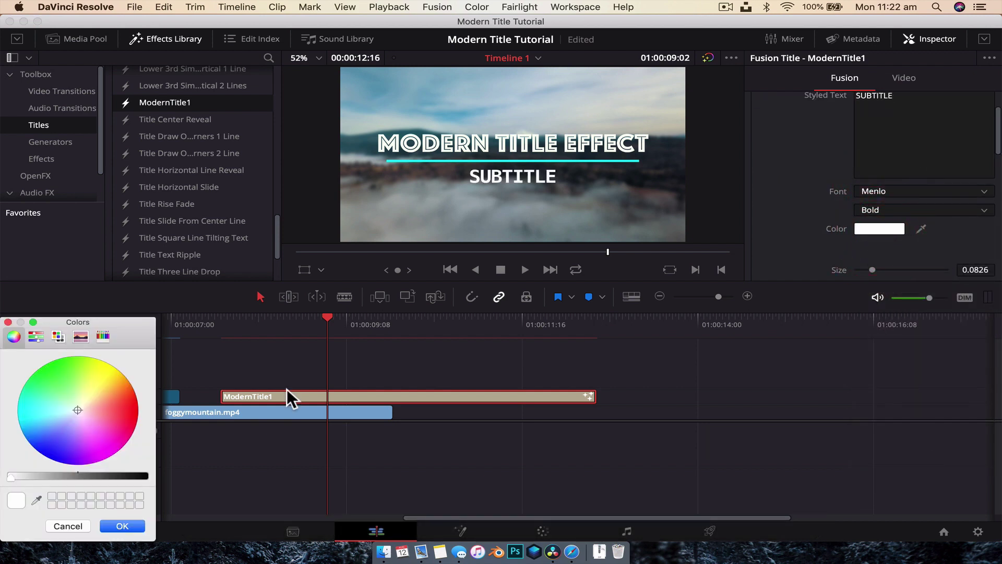
{"action": "left_click", "coordinate": [96, 411]}
{"action": "left_click", "coordinate": [123, 525]}
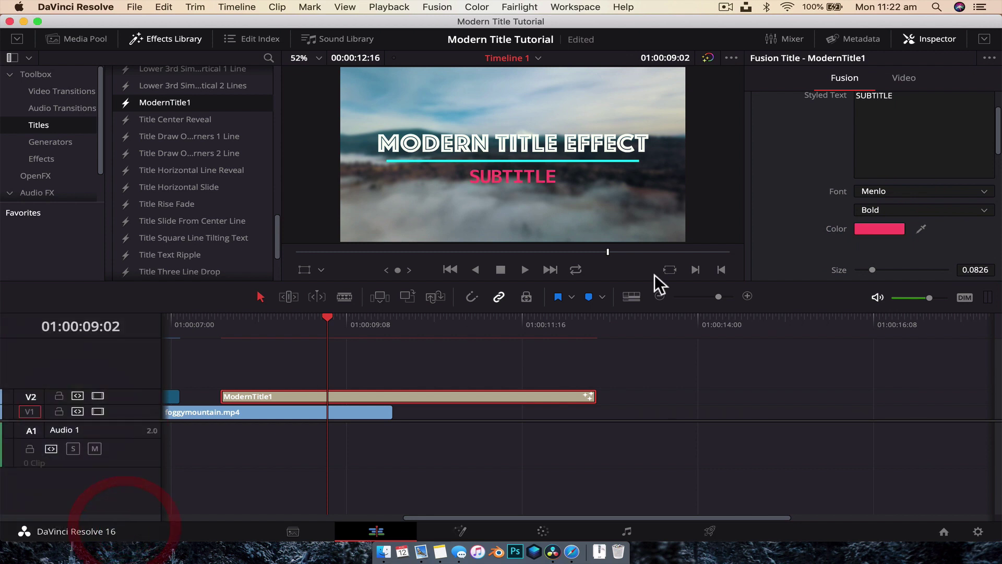
Enlarge the subtitle letters and set their tracking to 1.354.
{"action": "scroll", "coordinate": [821, 239], "scroll_direction": "down", "scroll_amount": 1}
{"action": "left_click_drag", "start_coordinate": [874, 249], "coordinate": [894, 268]}
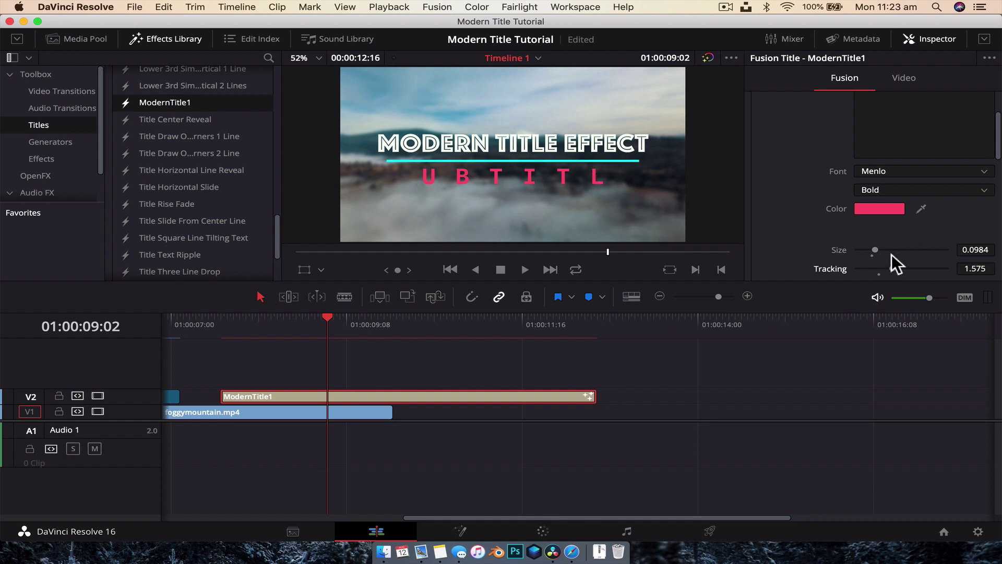
{"action": "left_click_drag", "start_coordinate": [892, 268], "coordinate": [887, 269]}
Change the ModernTitle1 underline bar from cyan to black.
{"action": "scroll", "coordinate": [829, 237], "scroll_direction": "down", "scroll_amount": 8}
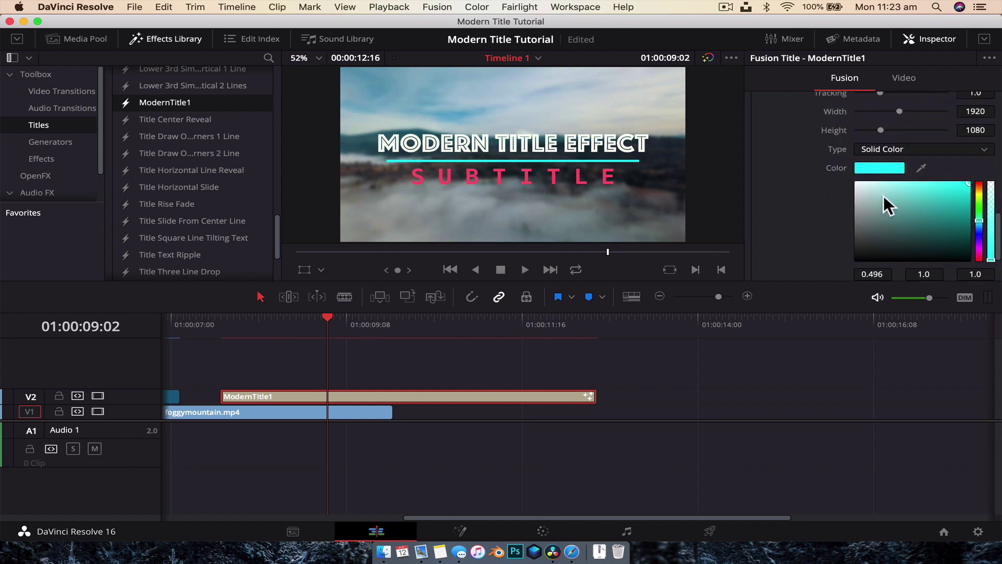
{"action": "left_click", "coordinate": [908, 225]}
{"action": "left_click_drag", "start_coordinate": [883, 184], "coordinate": [871, 313]}
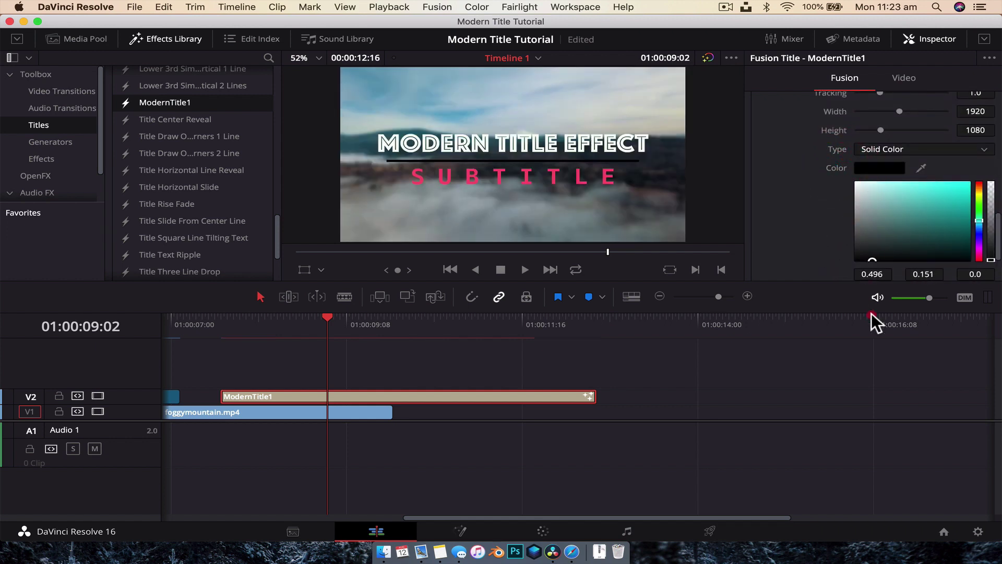
{"action": "scroll", "coordinate": [830, 230], "scroll_direction": "down", "scroll_amount": 3}
{"action": "scroll", "coordinate": [825, 217], "scroll_direction": "up", "scroll_amount": 10}
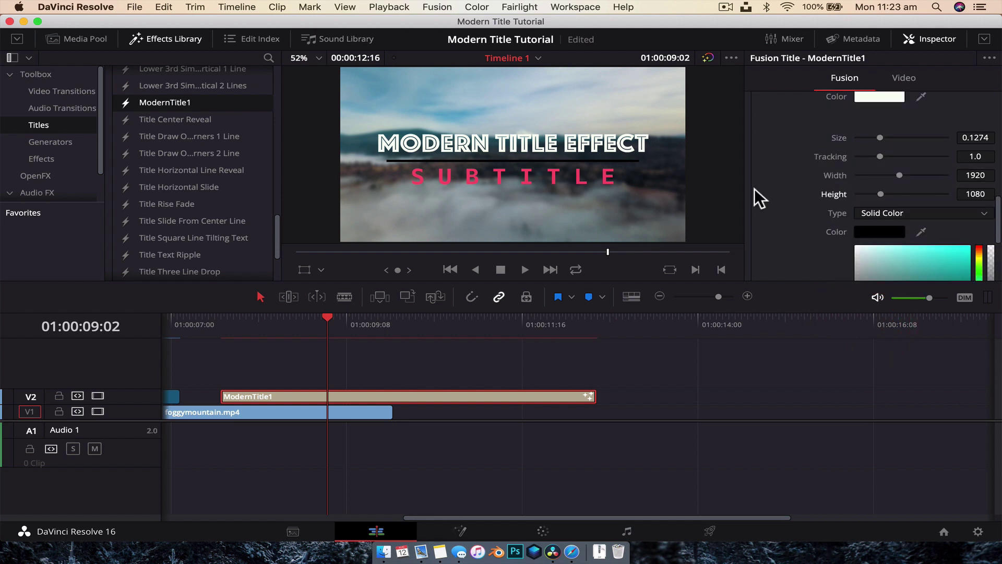